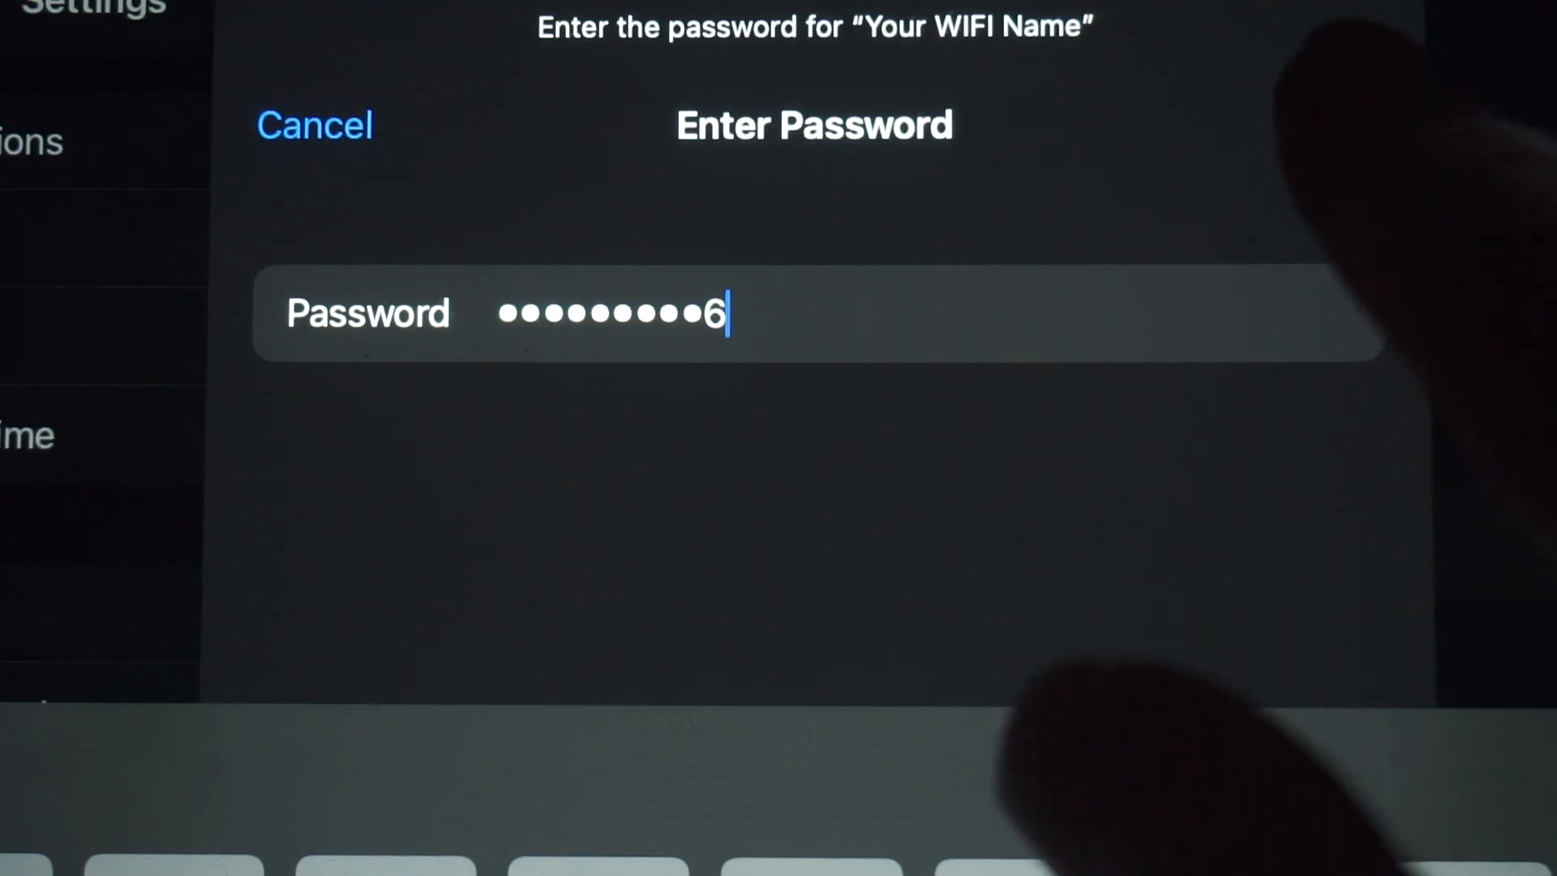
Join the Your WIFI Name network on the iPad, then start entering the router address in Edge.
{"action": "key", "text": "Return"}
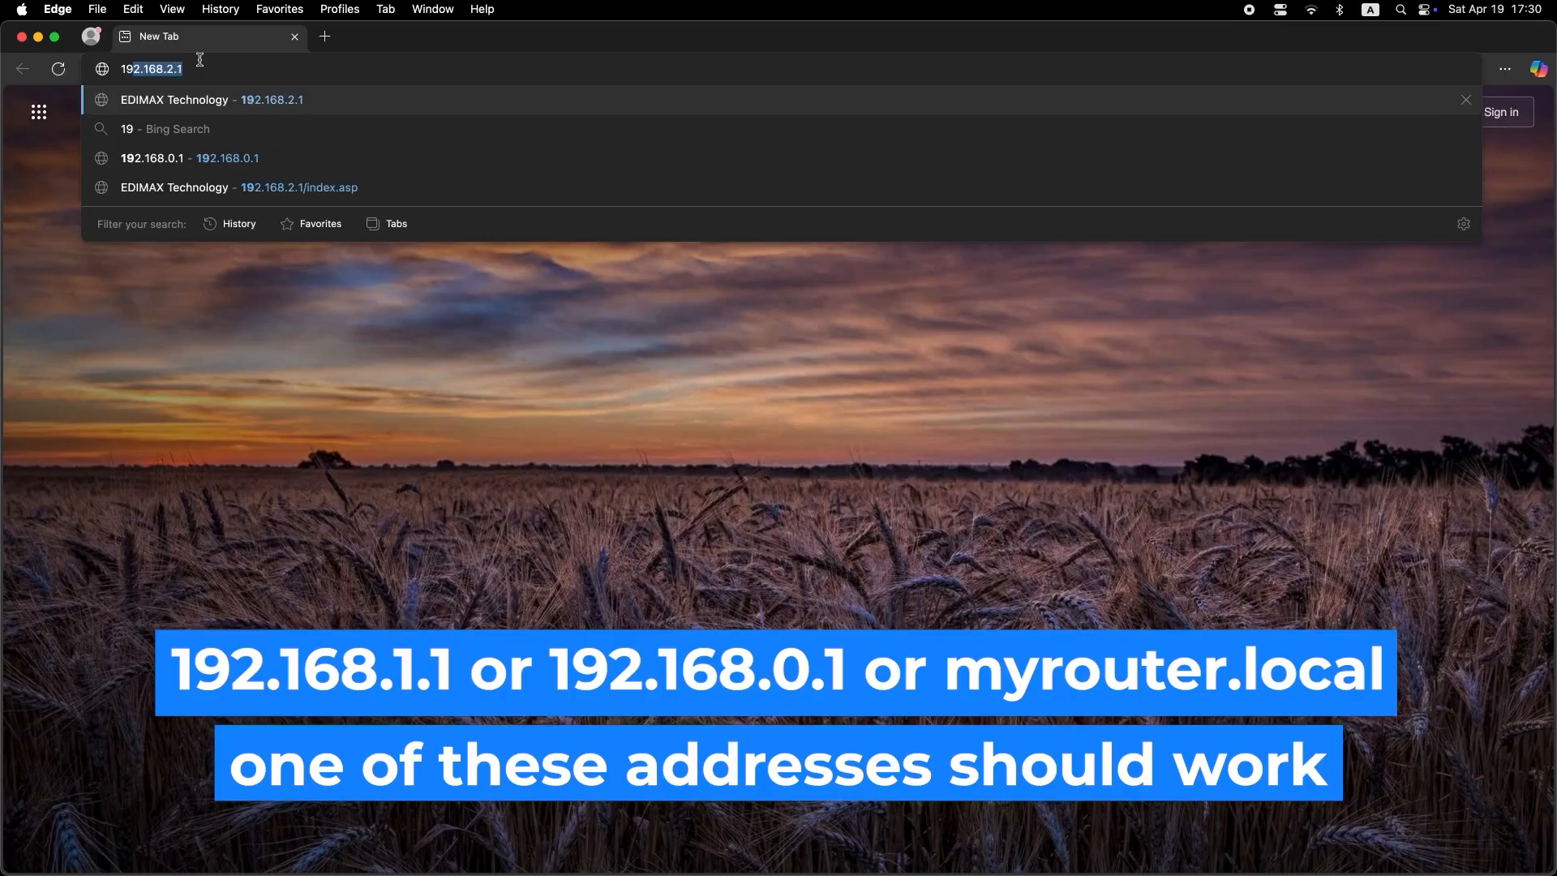
{"action": "type", "text": "2"}
{"action": "type", "text": ".168.2.1"}
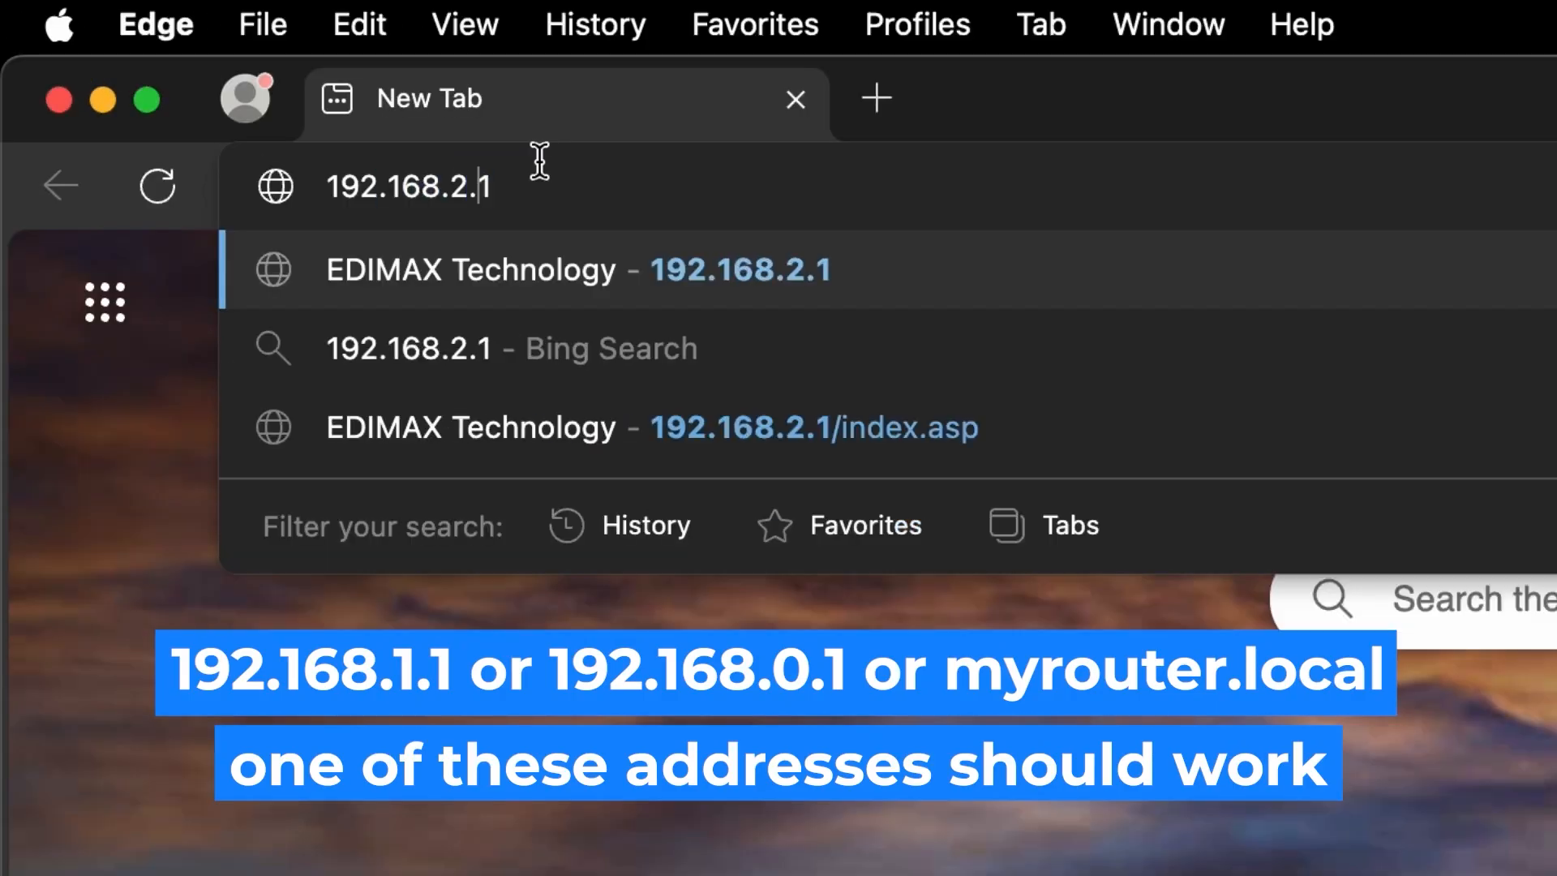
Load the router setup page at 192.168.1.1 and skip the app download prompt.
{"action": "key", "text": "BackSpace"}
{"action": "type", "text": "1"}
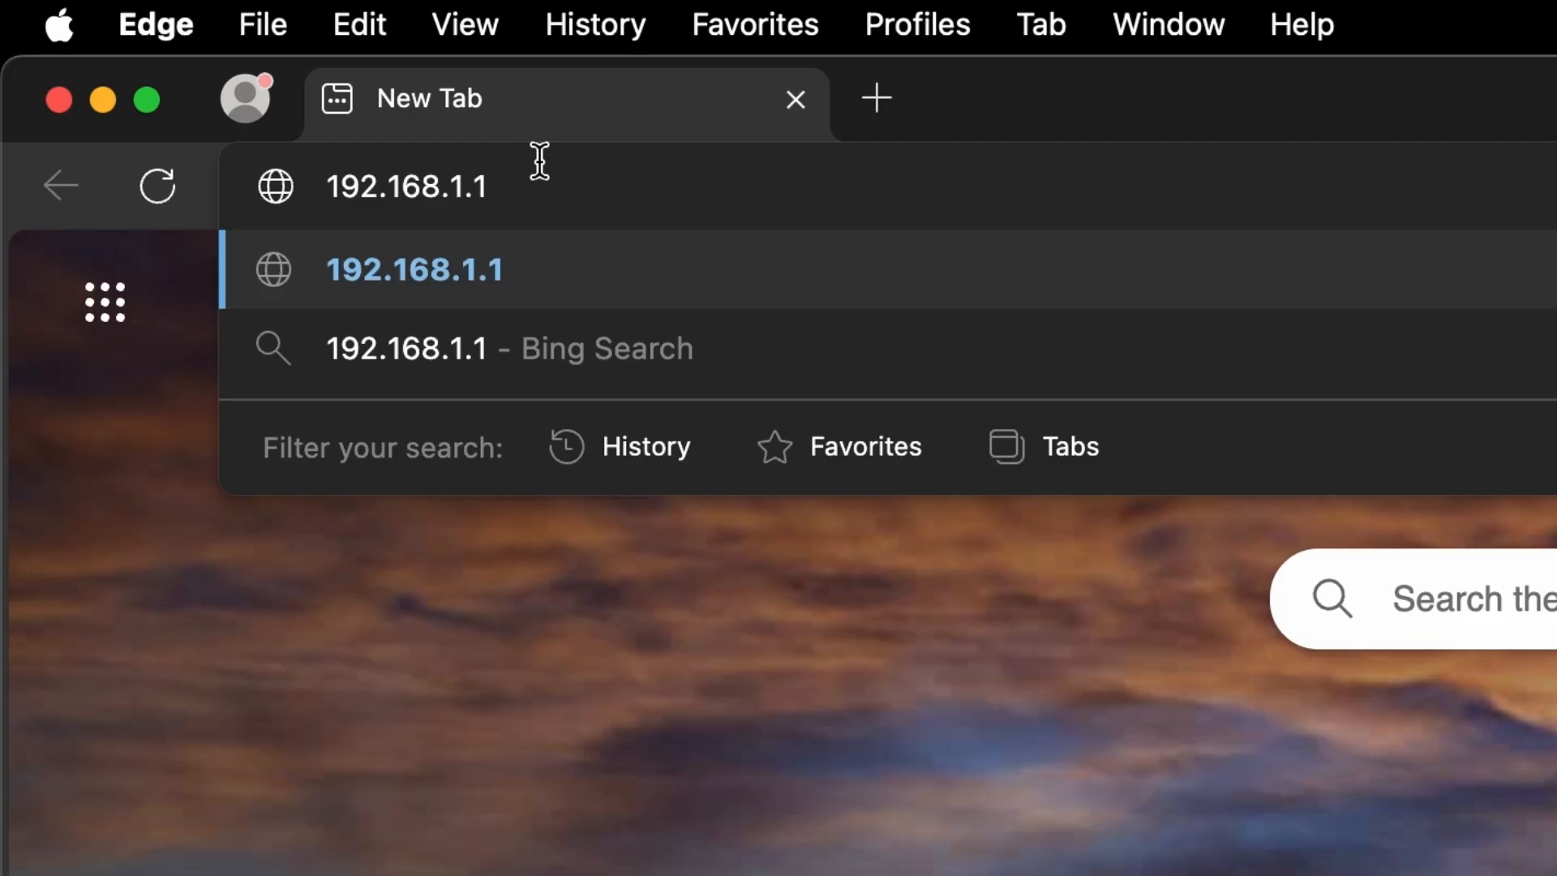
{"action": "key", "text": "Return"}
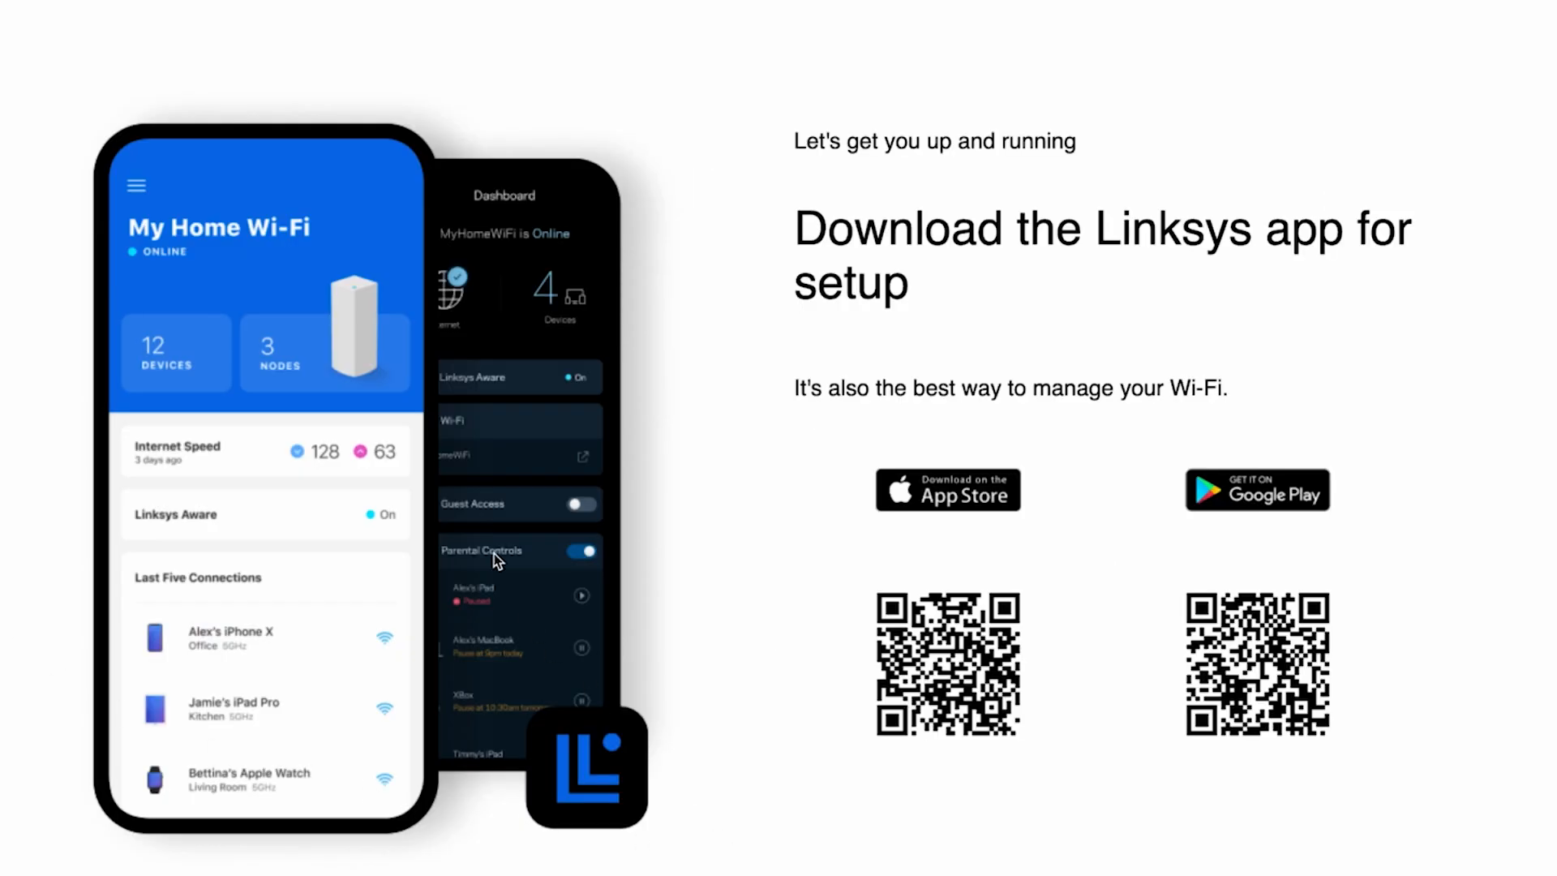
{"action": "left_click", "coordinate": [494, 554]}
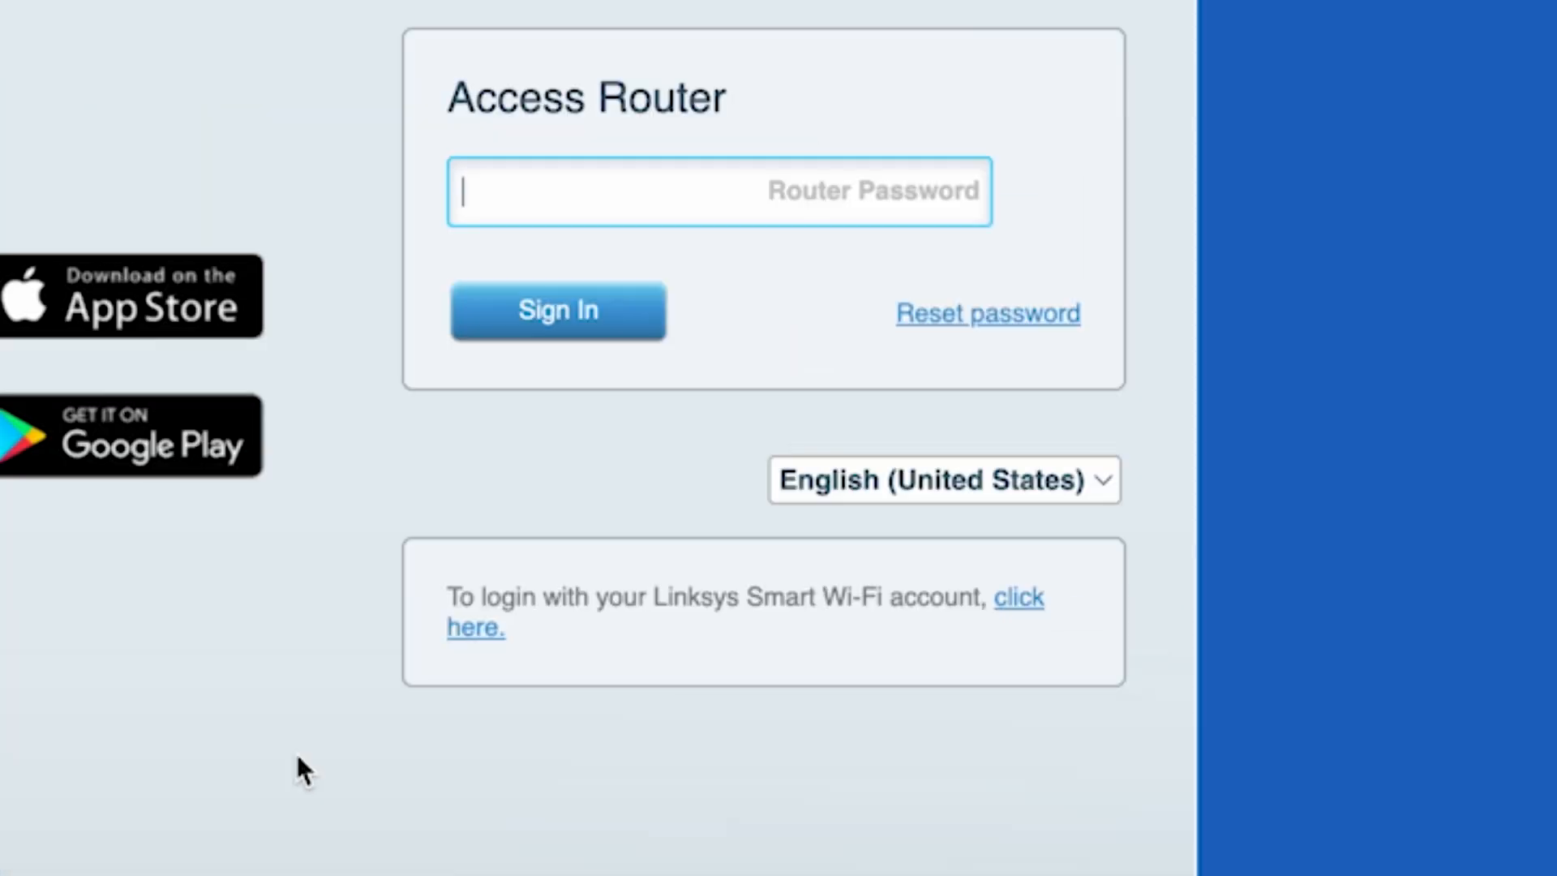
Keep English (United States) as the language and try signing in with the default router password.
{"action": "left_click", "coordinate": [1096, 479]}
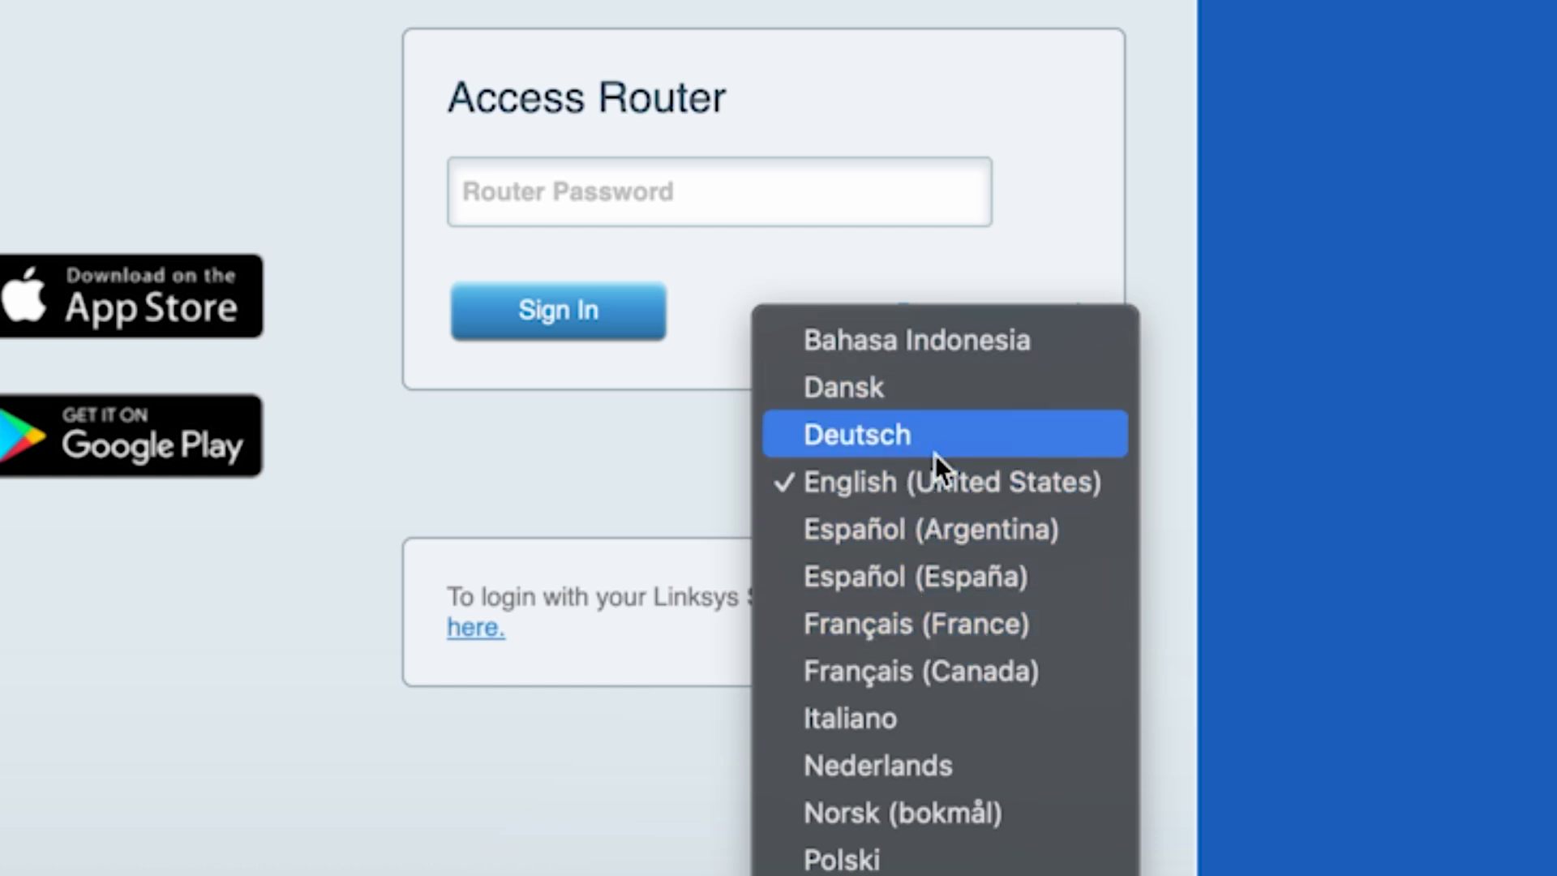
{"action": "left_click", "coordinate": [930, 480]}
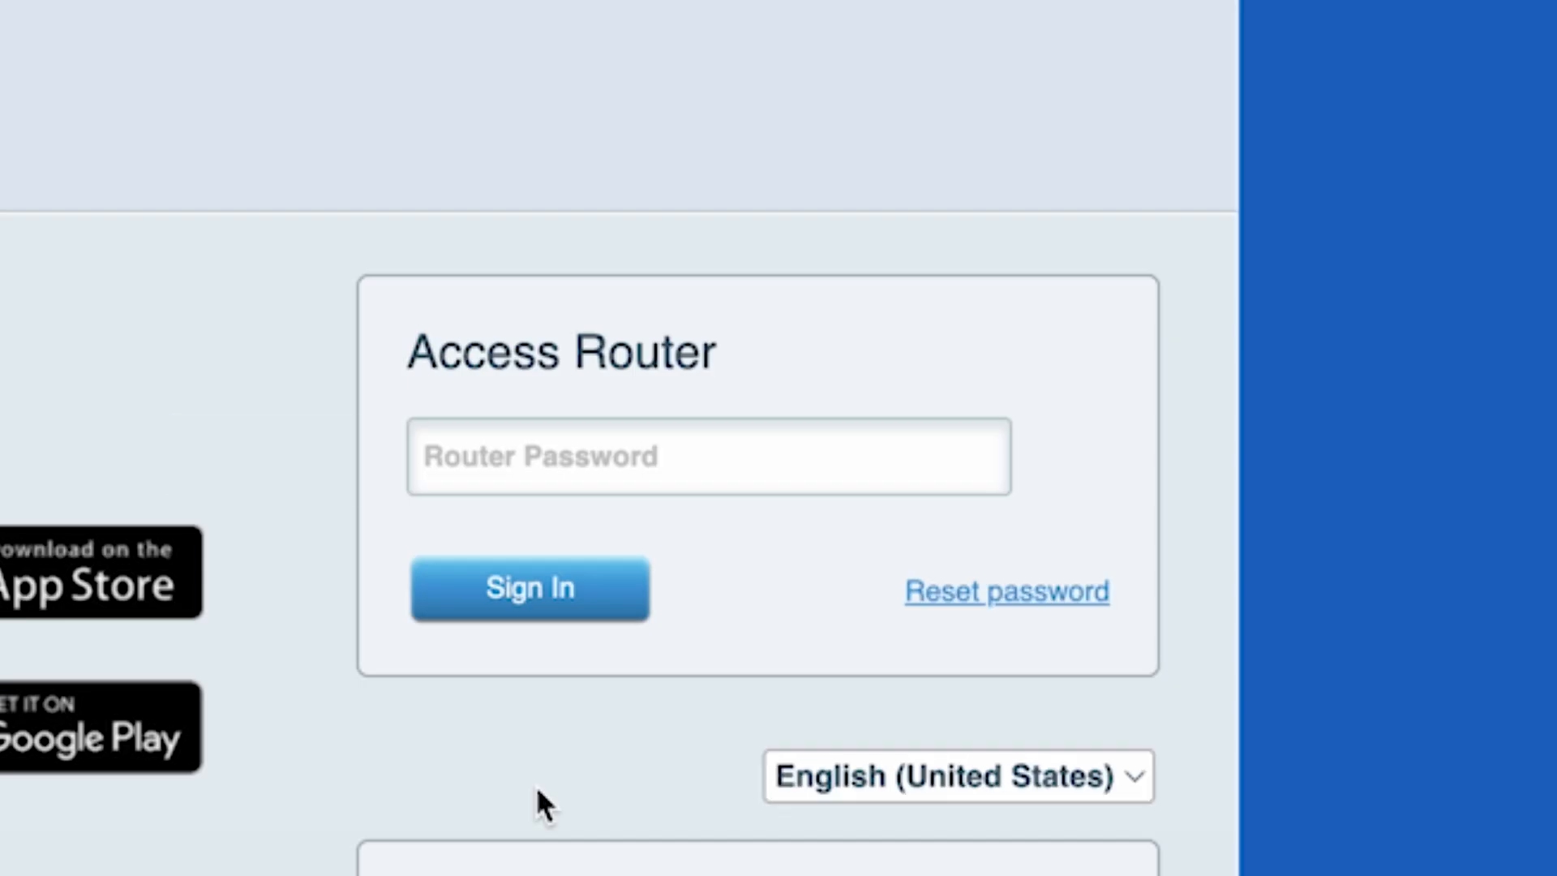
{"action": "left_click", "coordinate": [611, 452]}
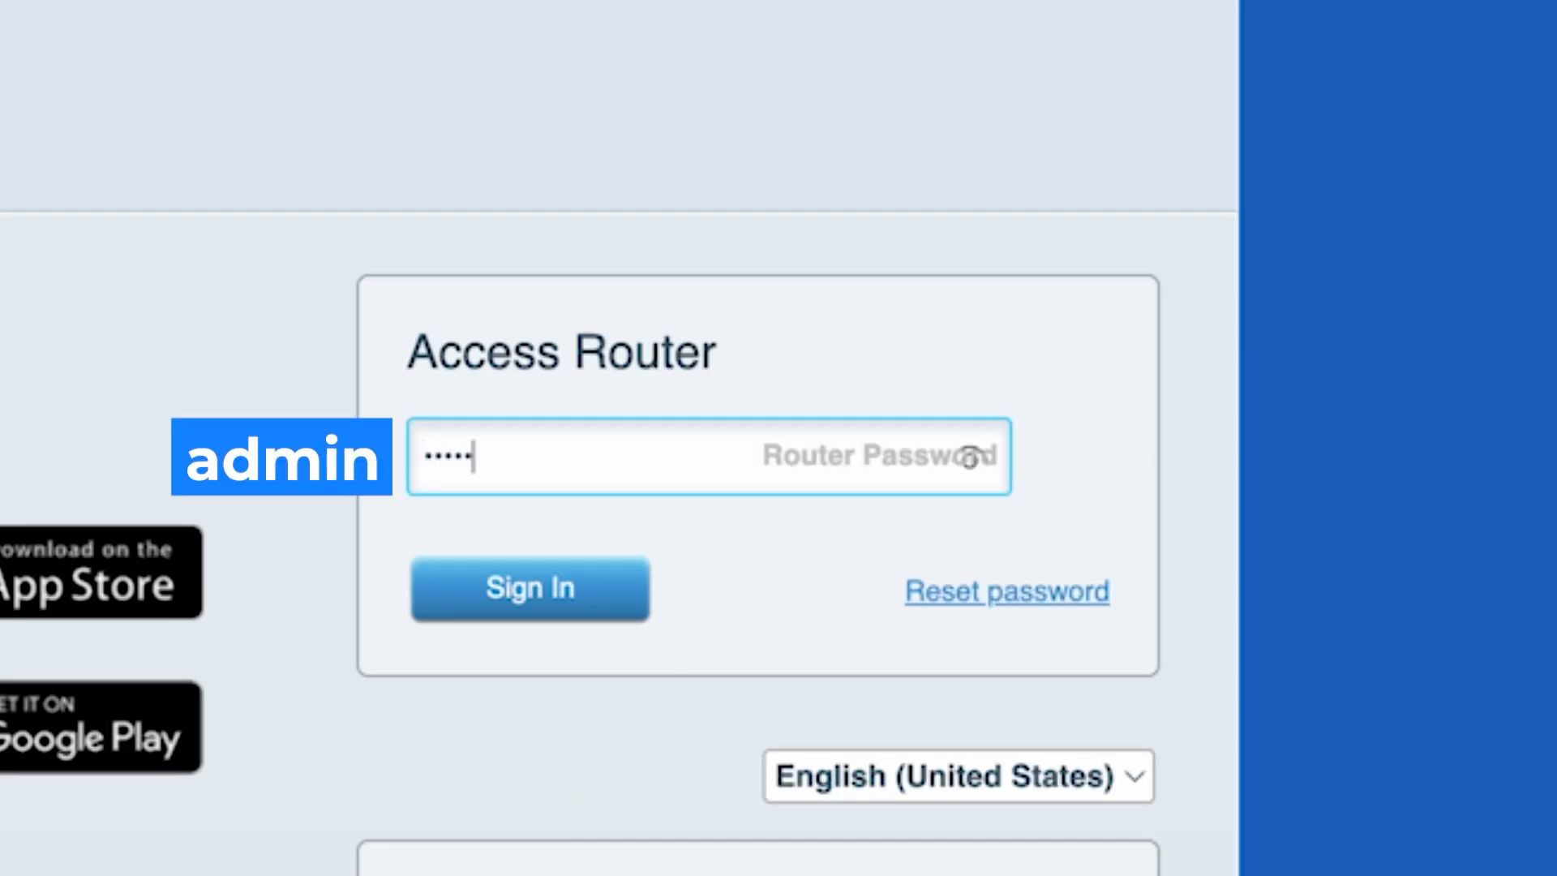
{"action": "left_click", "coordinate": [537, 590]}
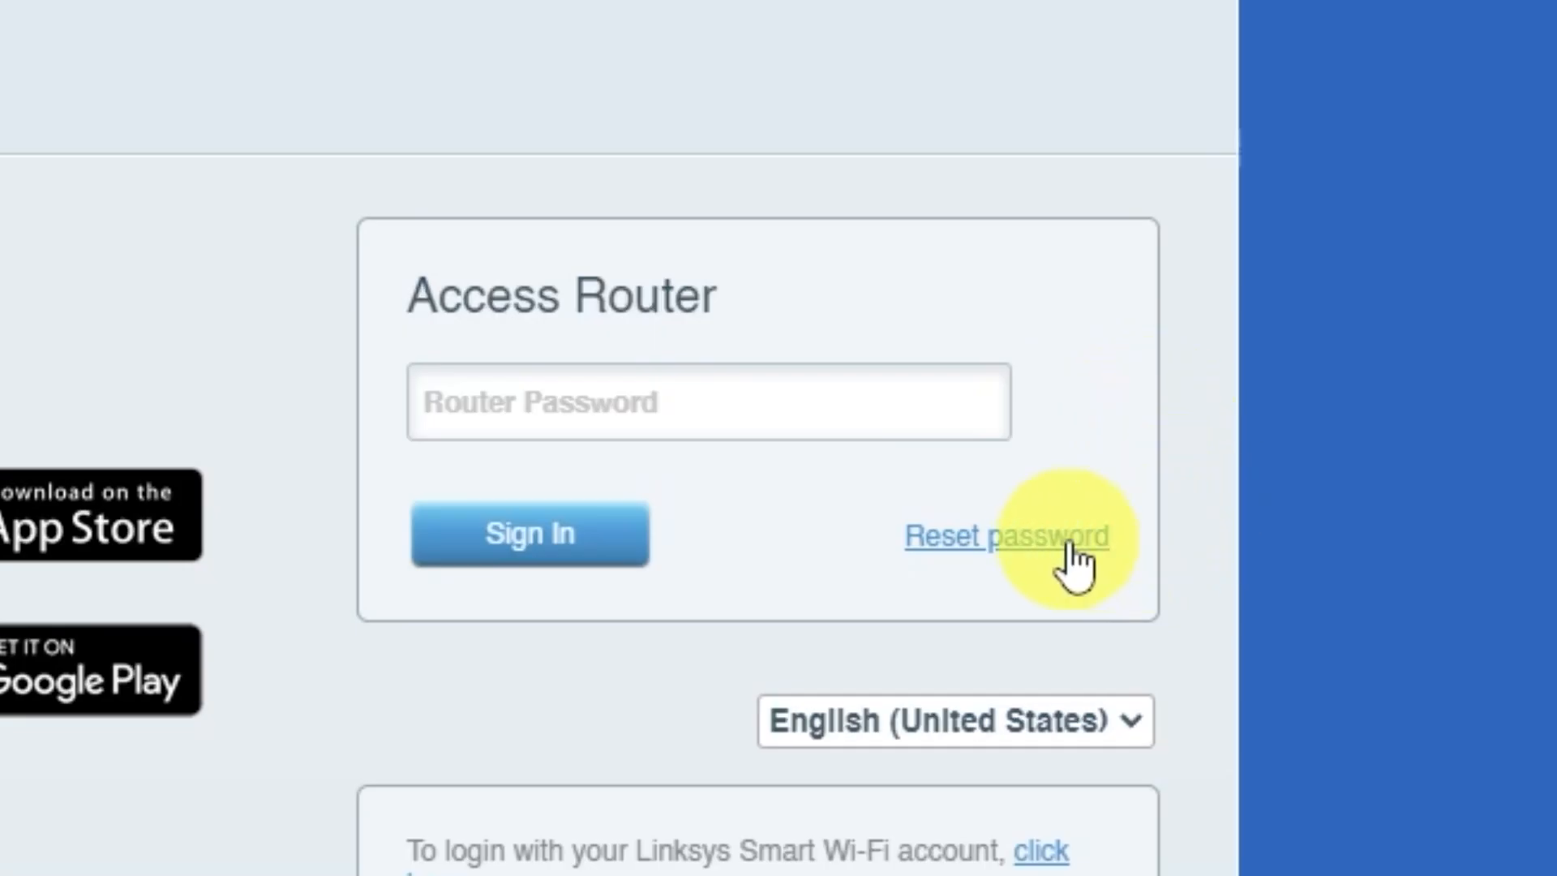
{"action": "left_click", "coordinate": [1059, 548]}
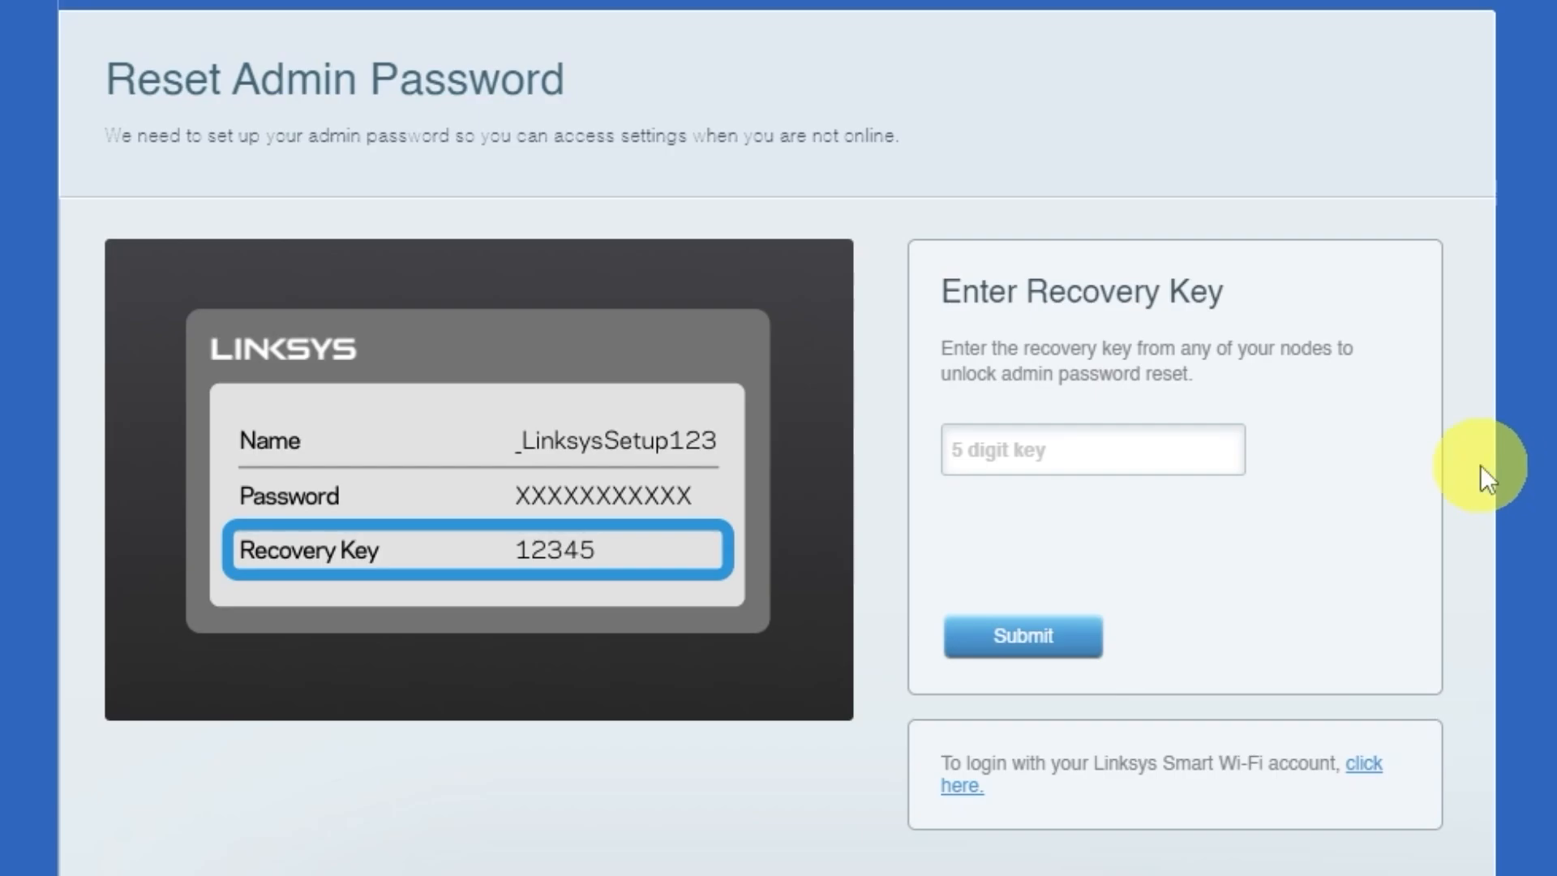
Enter the router's 5-digit recovery key from its label and submit it.
{"action": "left_click", "coordinate": [1200, 449]}
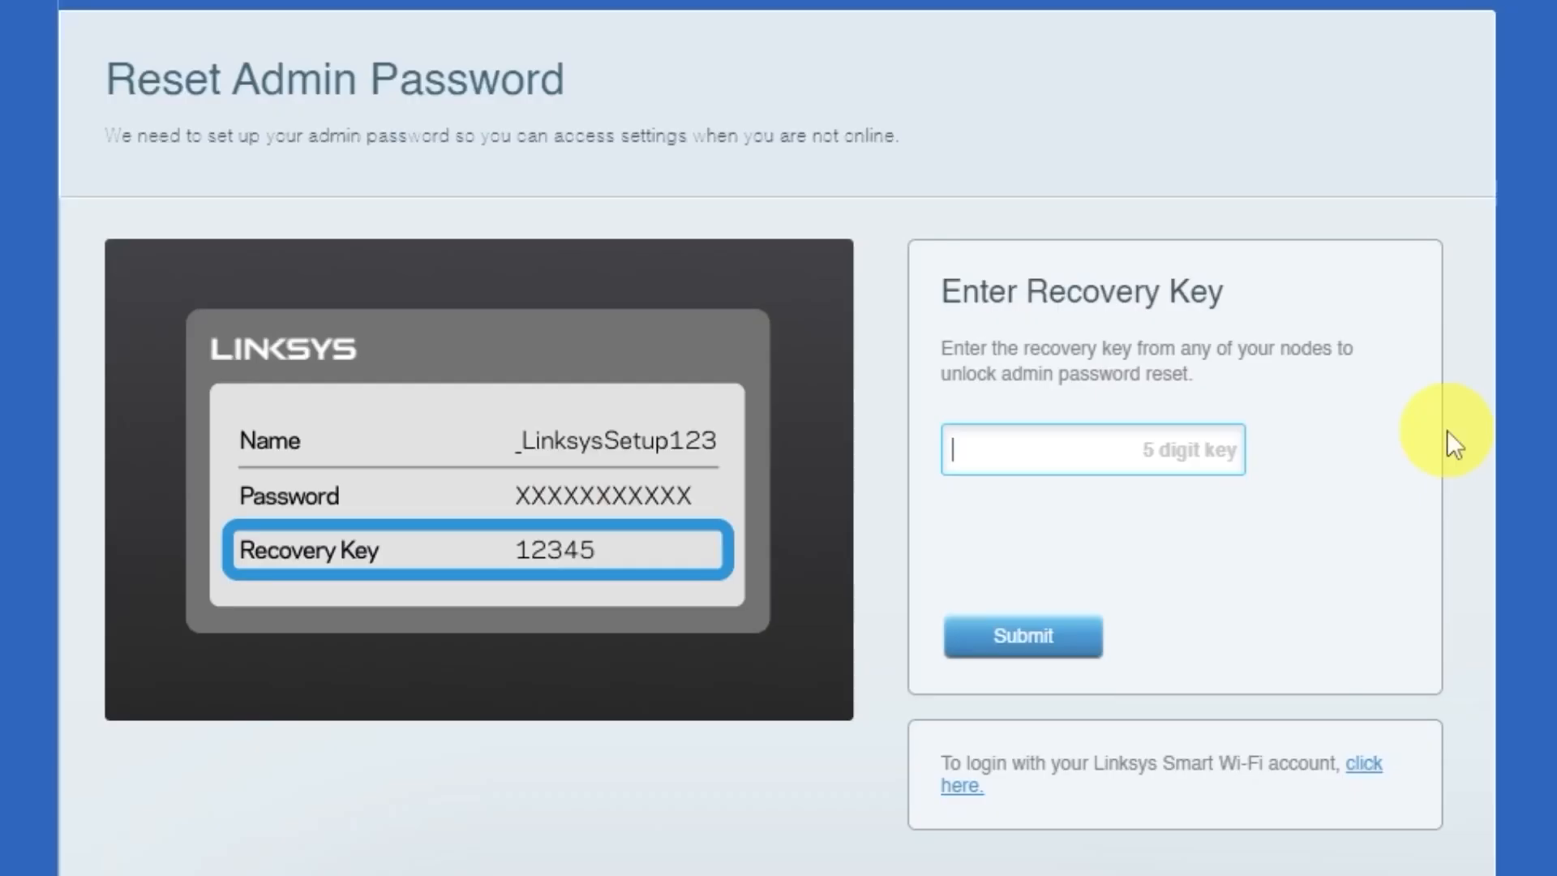
{"action": "left_click", "coordinate": [1024, 634]}
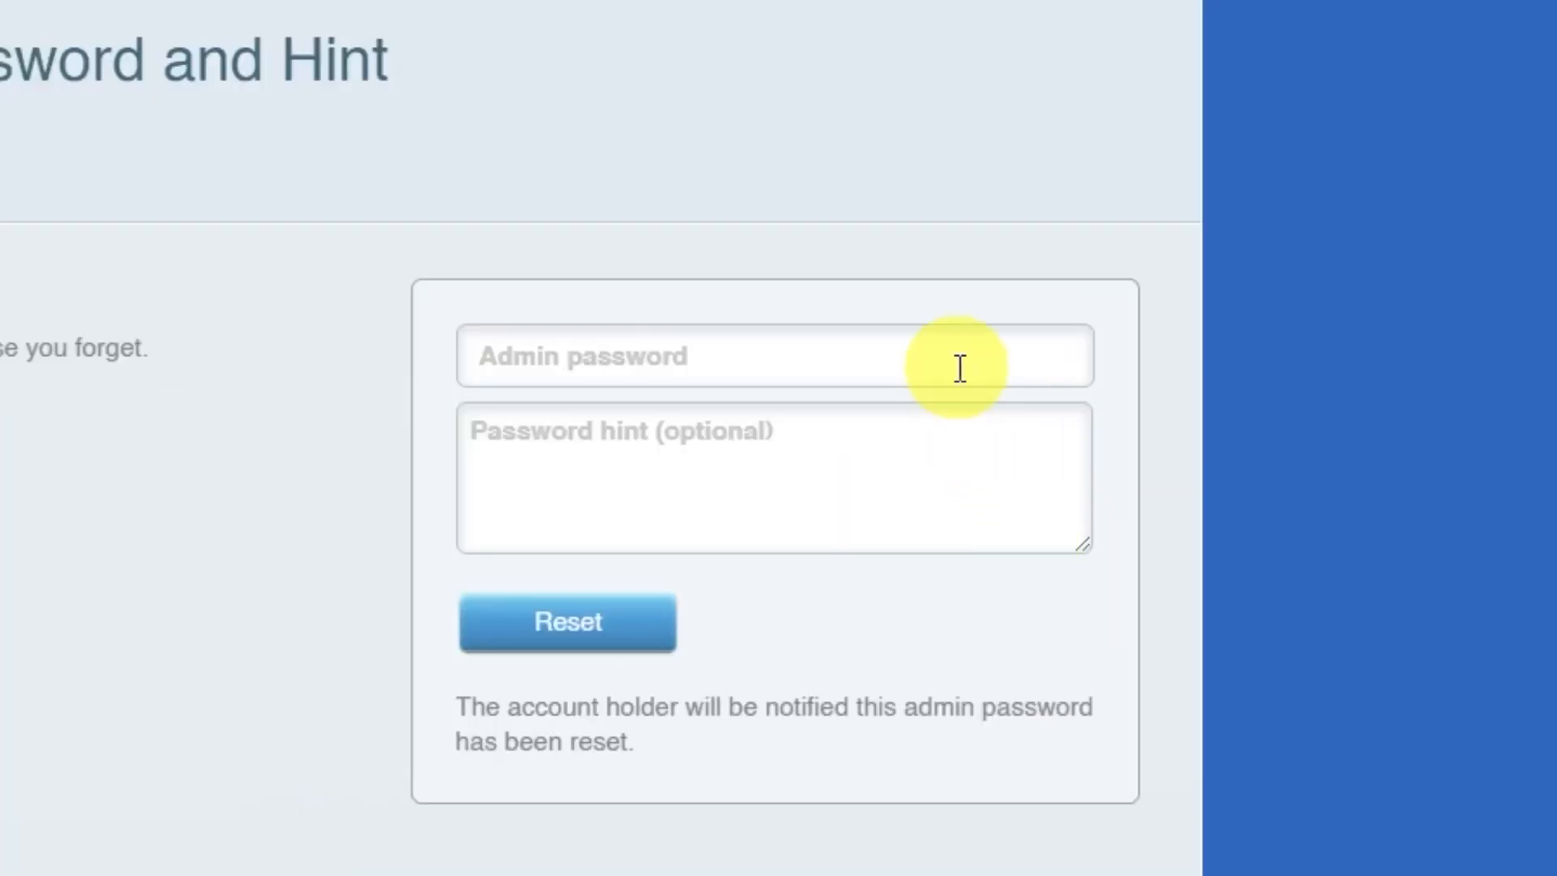
Create a new admin password with the hint 'coffee' and save it.
{"action": "left_click", "coordinate": [1451, 404]}
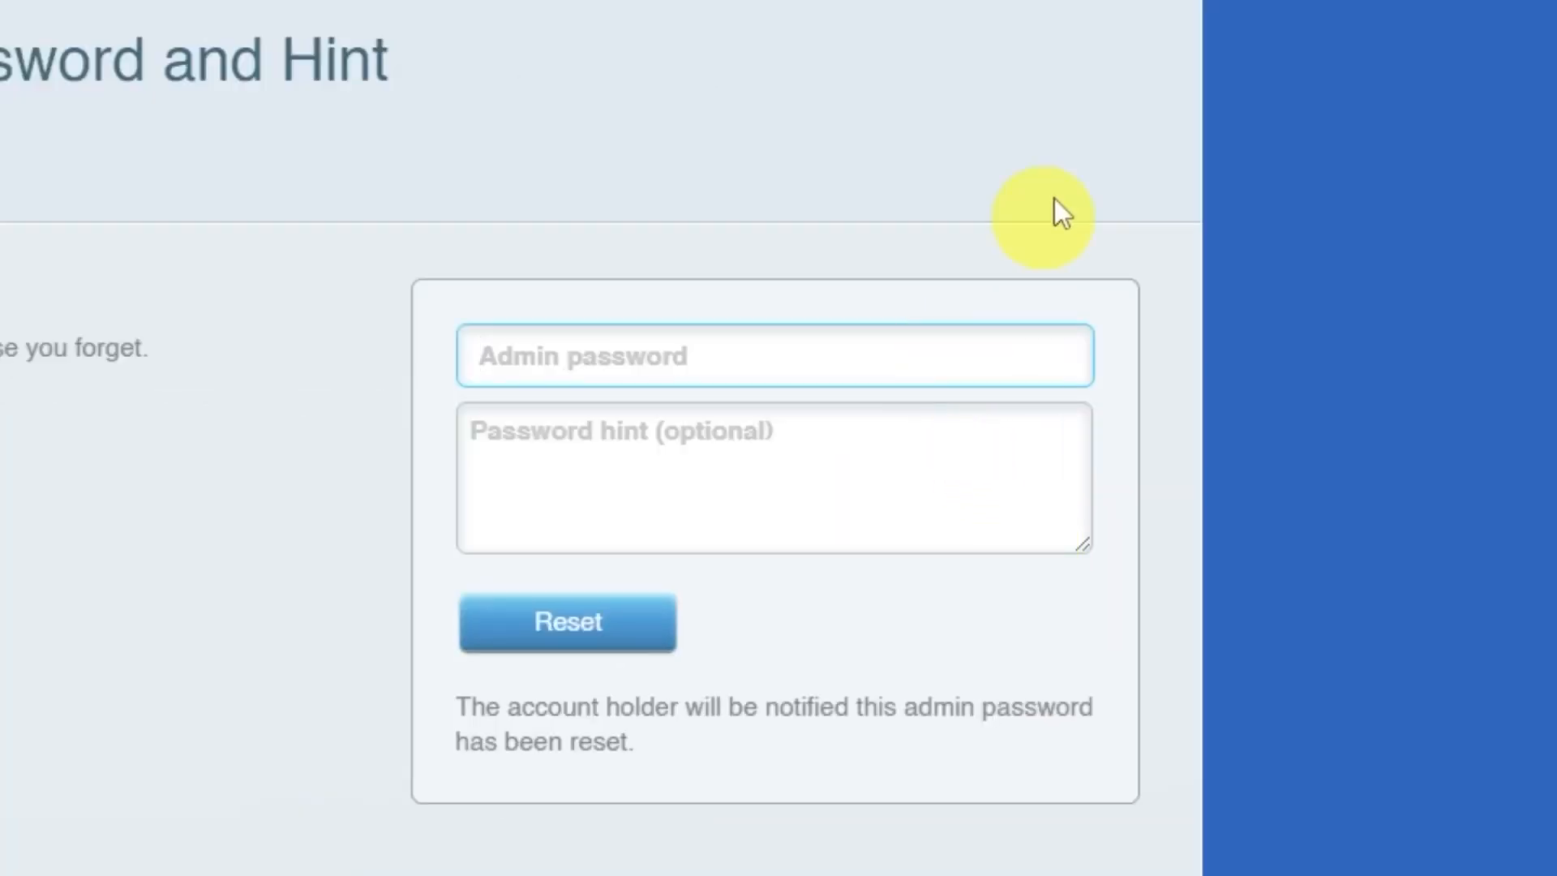
{"action": "type", "text": "•••••••••"}
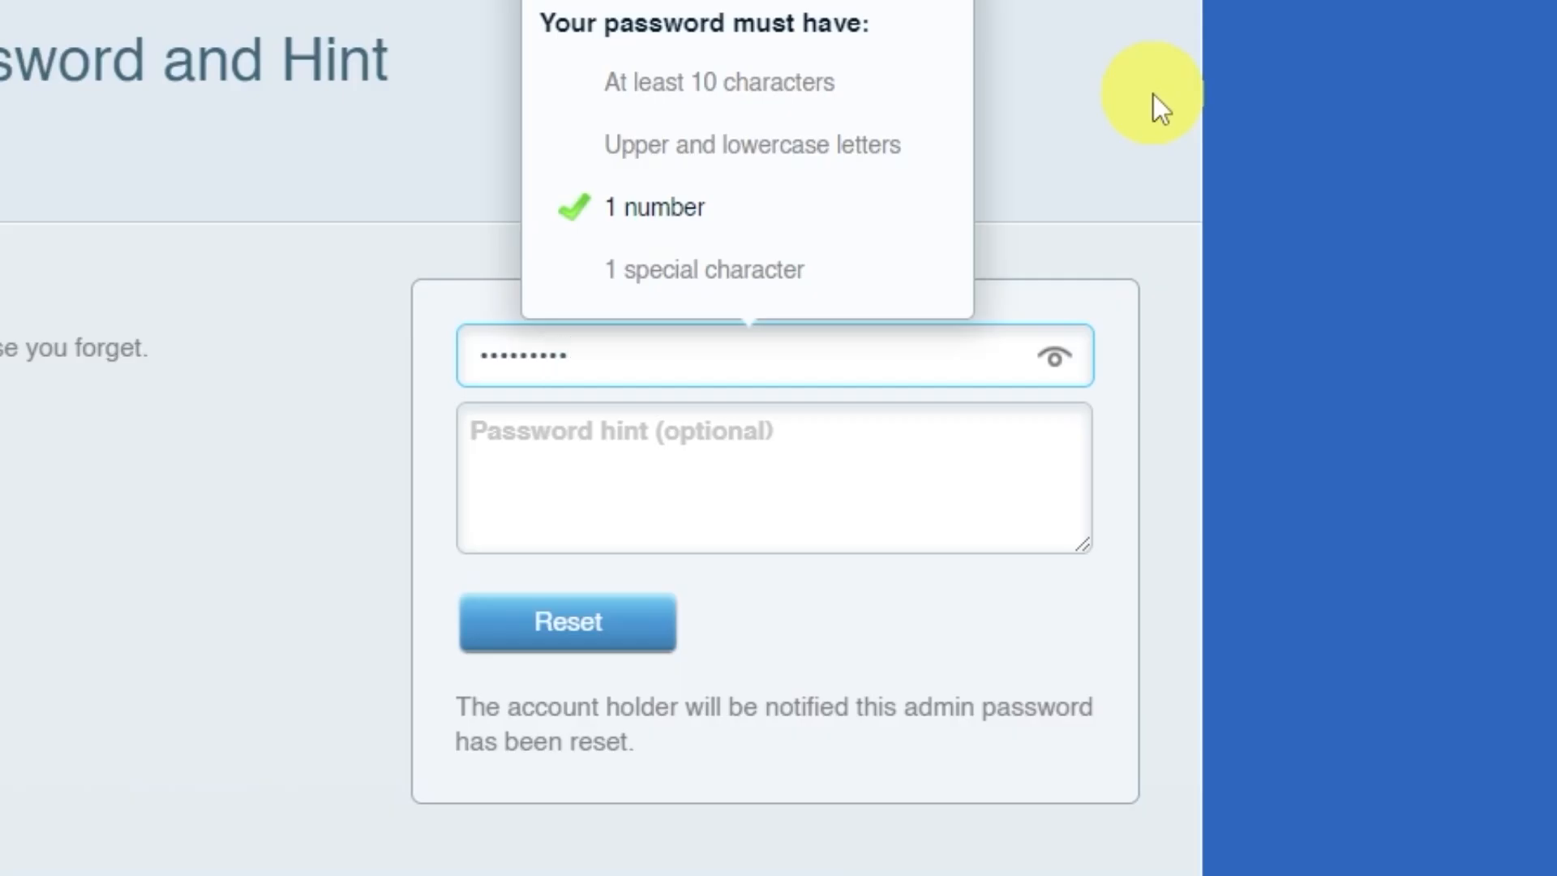
{"action": "type", "text": "••"}
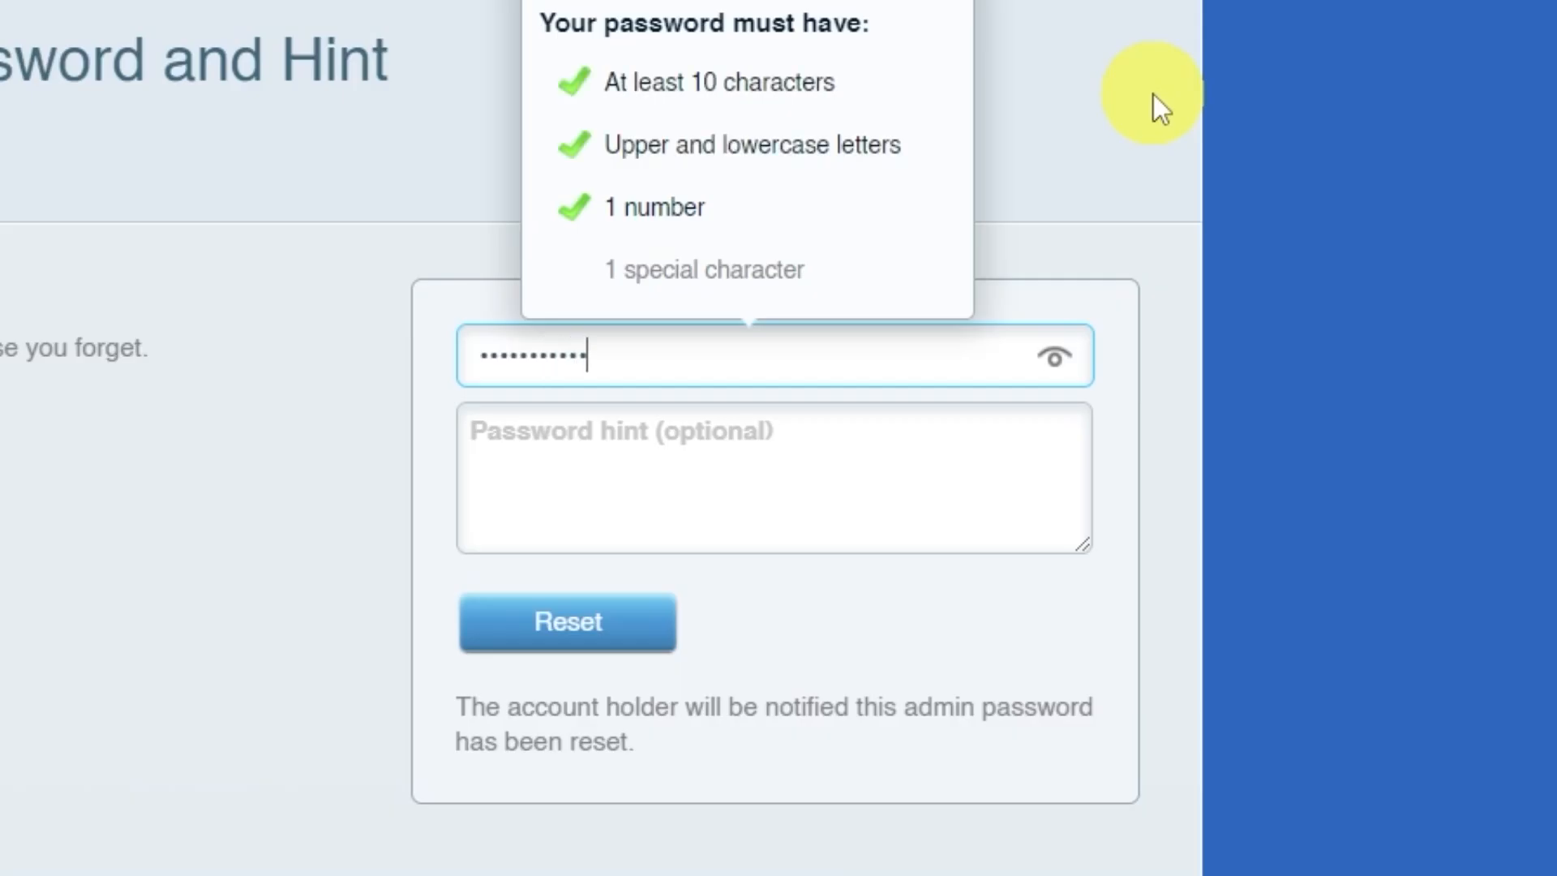
{"action": "left_click", "coordinate": [910, 458]}
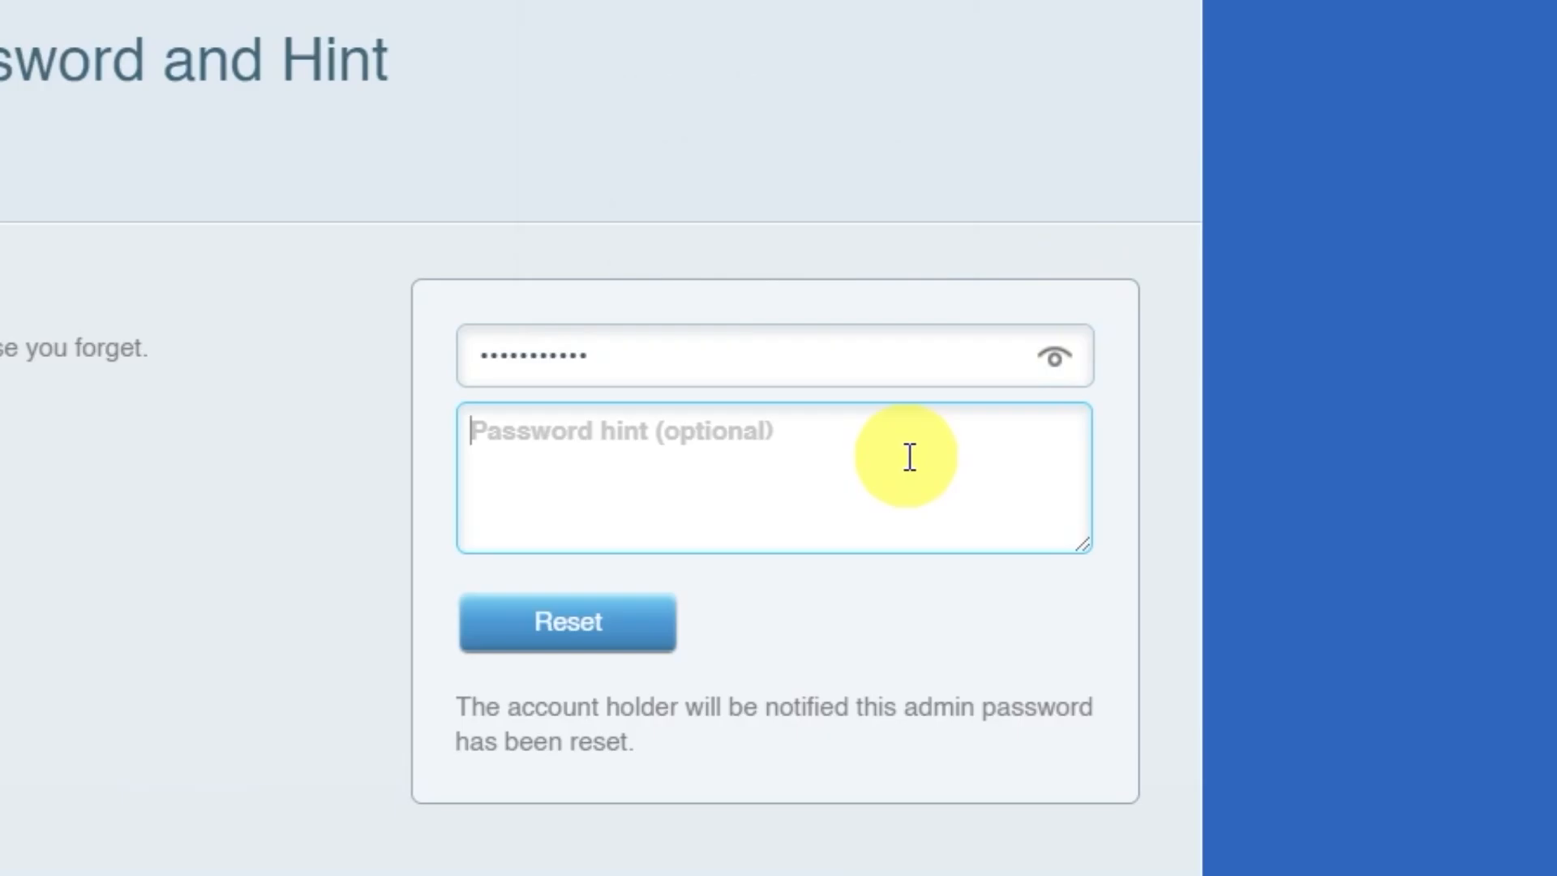
{"action": "type", "text": "coffee"}
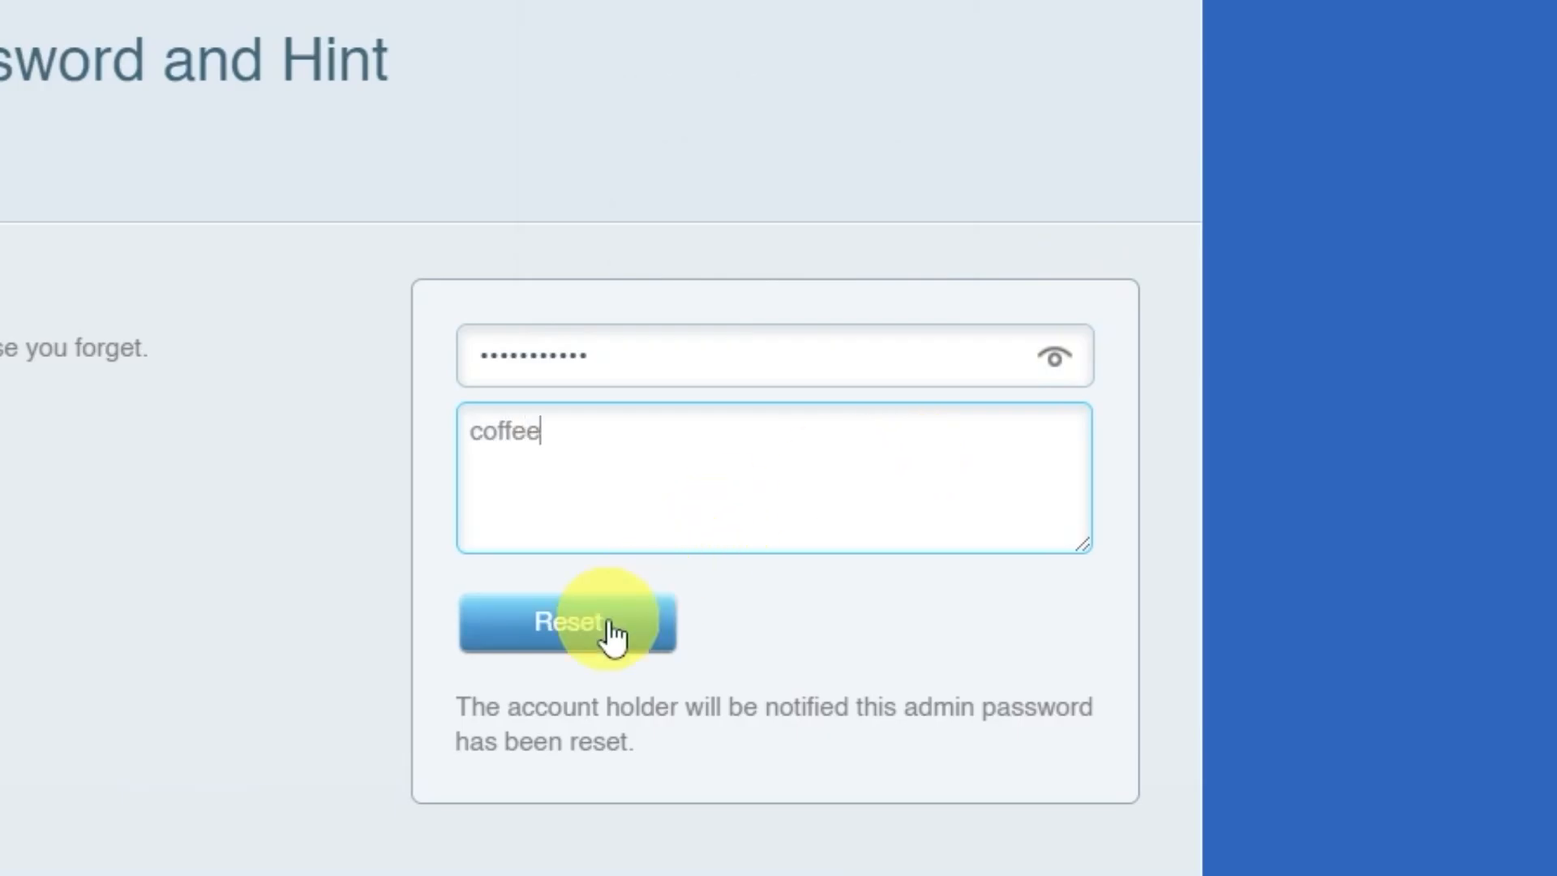
{"action": "left_click", "coordinate": [614, 635]}
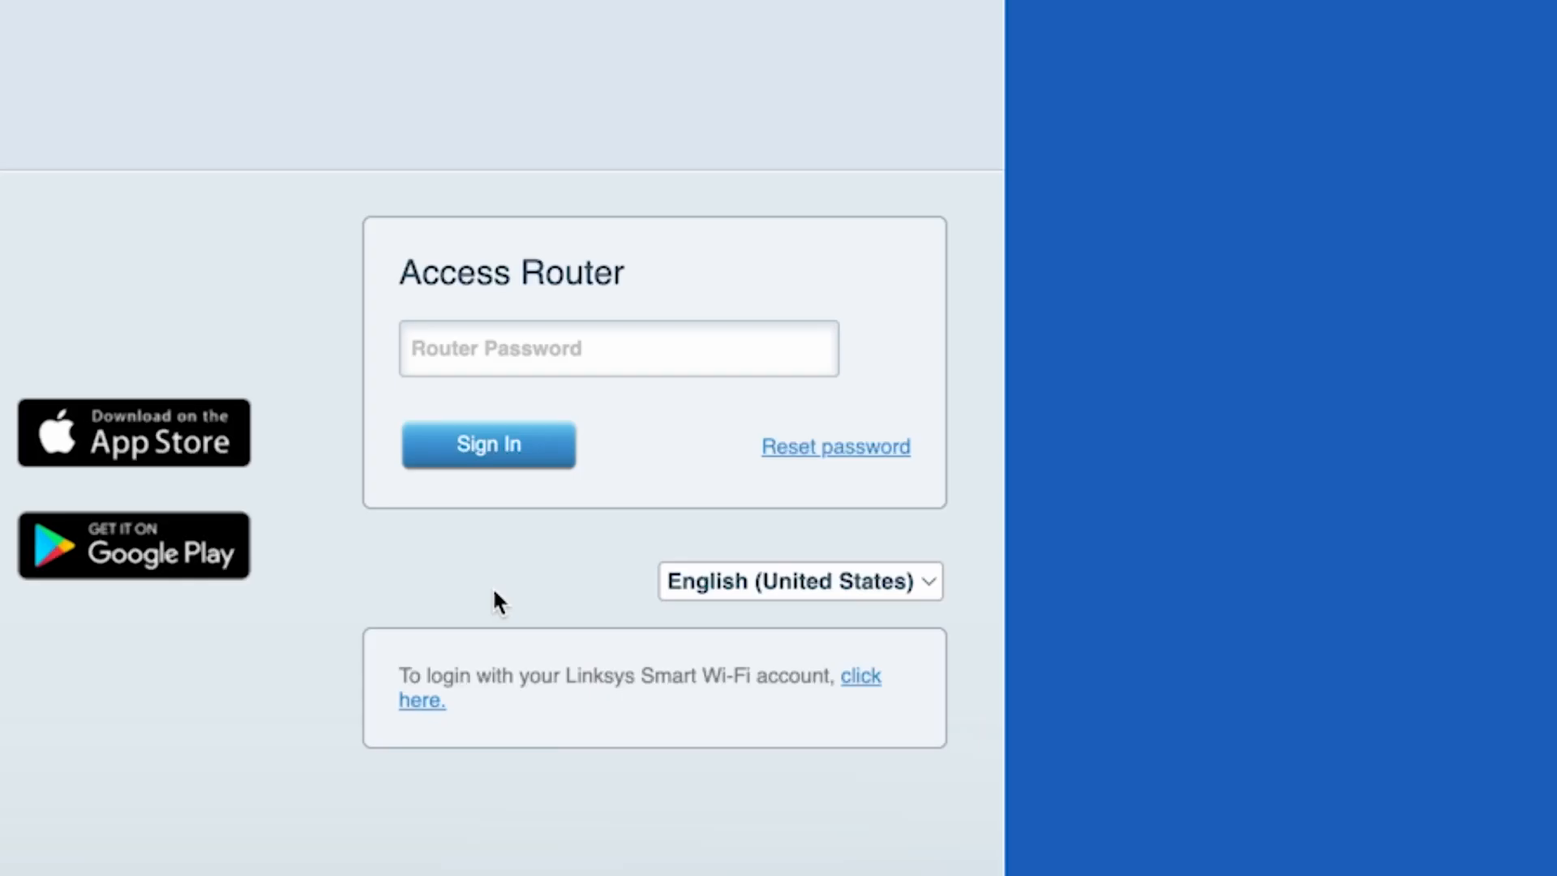
Sign in to the router with the new admin password and go to Connectivity.
{"action": "left_click", "coordinate": [549, 345]}
{"action": "type", "text": "*******"}
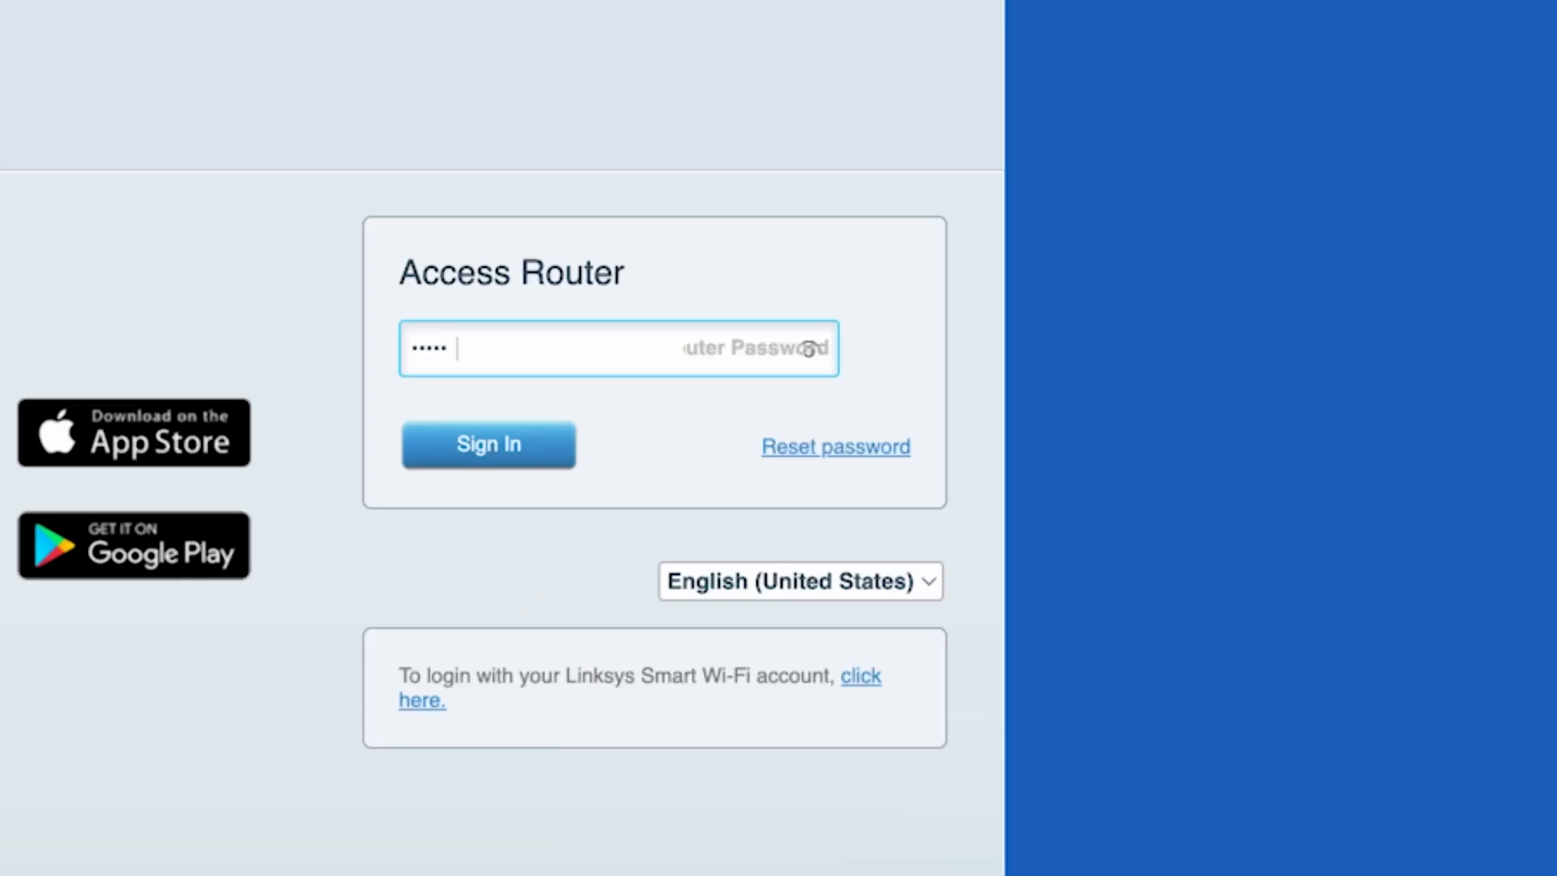
{"action": "type", "text": "***"}
{"action": "left_click", "coordinate": [495, 446]}
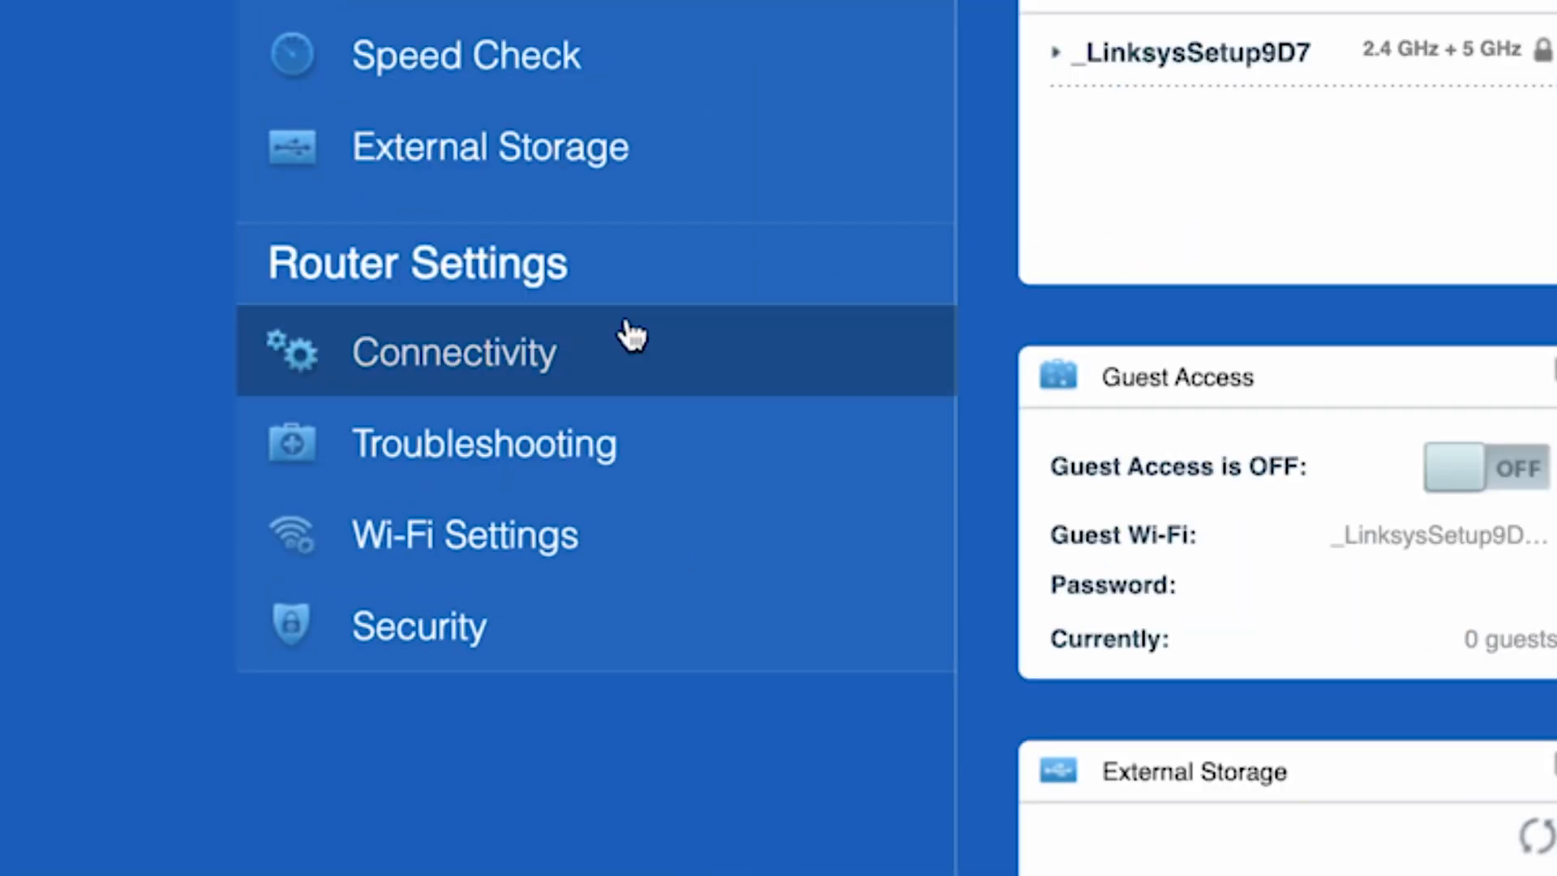
{"action": "left_click", "coordinate": [497, 349]}
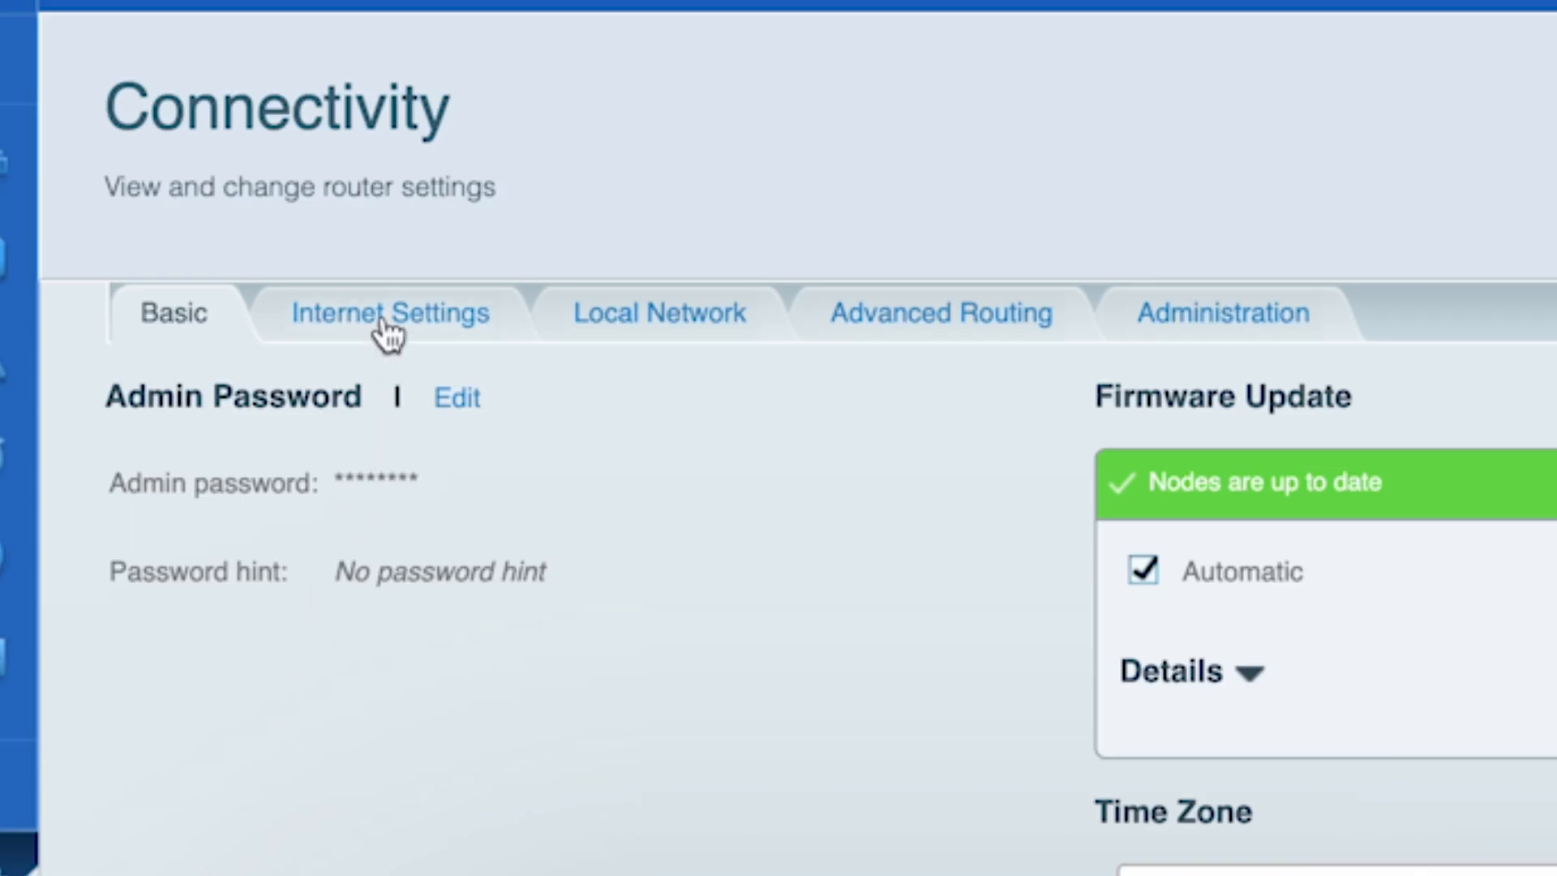
Make Internet Settings editable and preview the Static IP, PPTP and L2TP connection fields.
{"action": "left_click", "coordinate": [392, 321]}
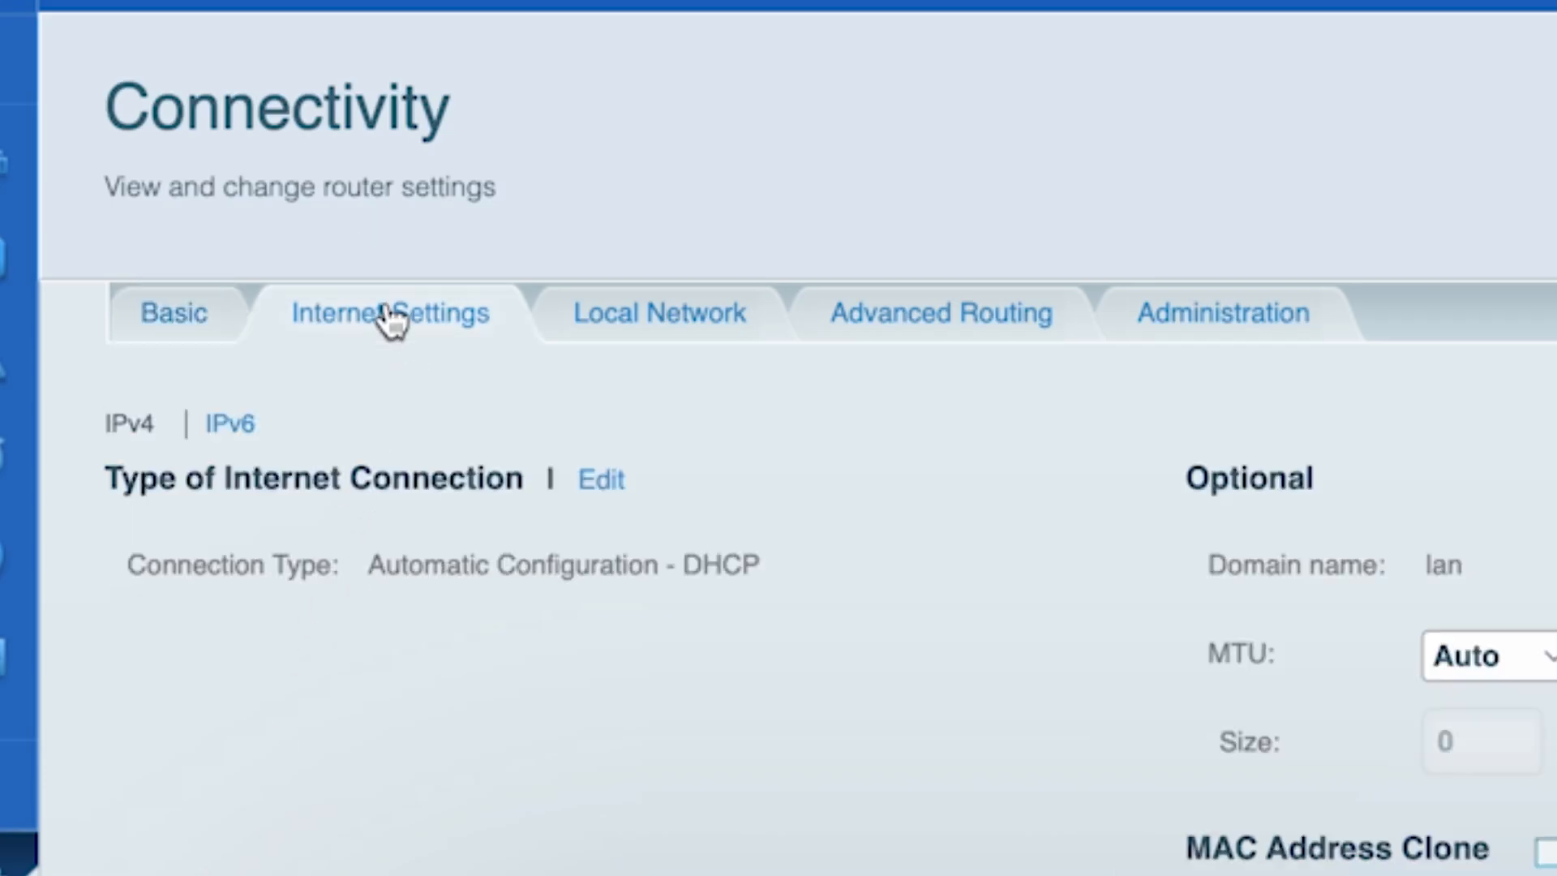
{"action": "left_click", "coordinate": [612, 480]}
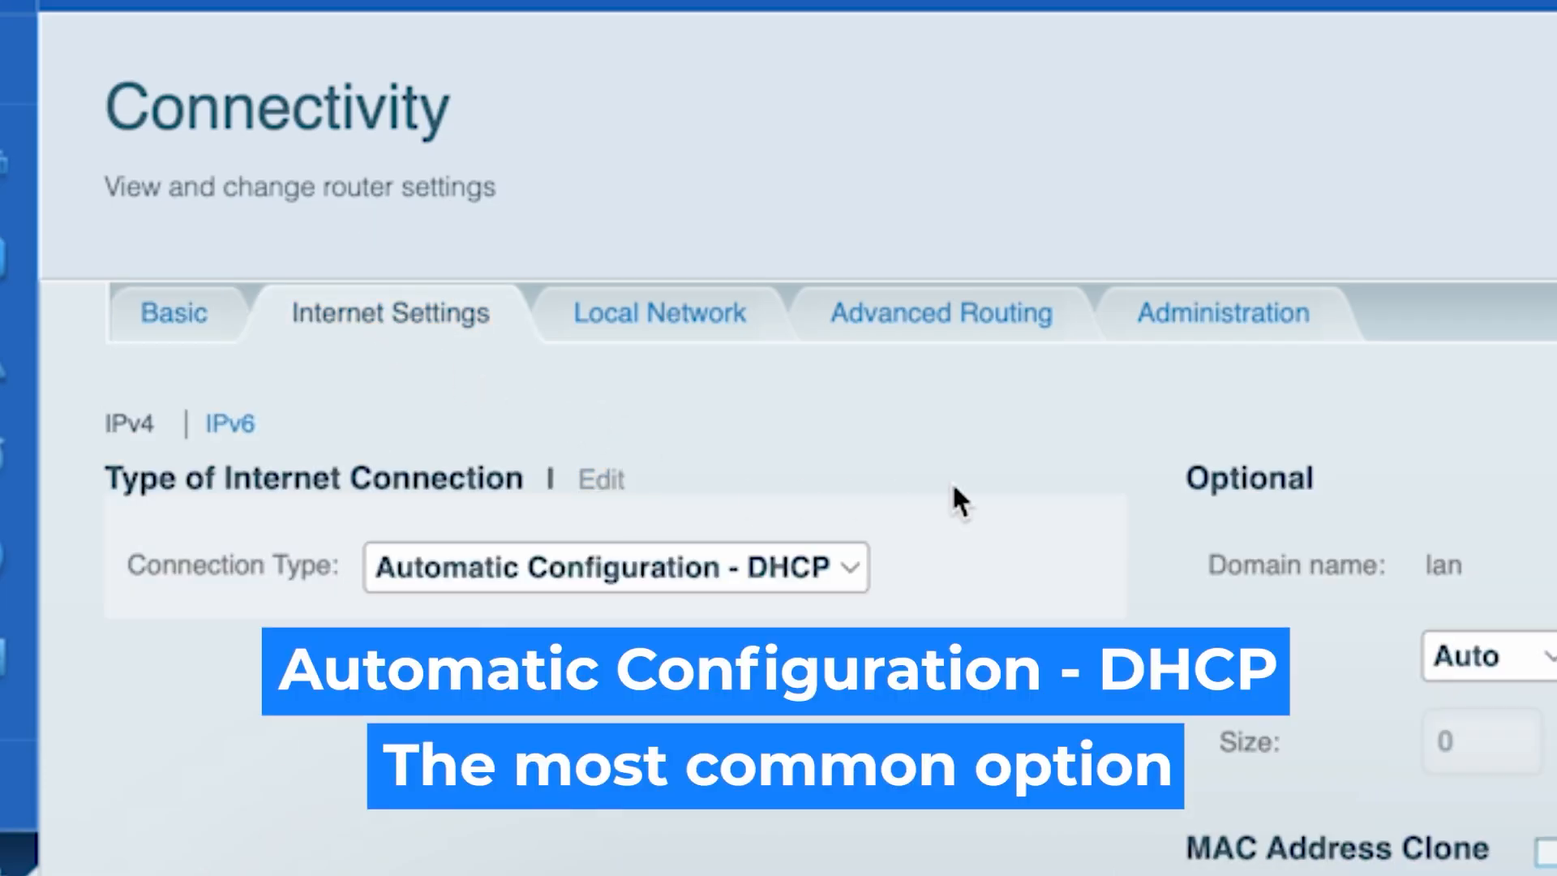
{"action": "left_click", "coordinate": [848, 567]}
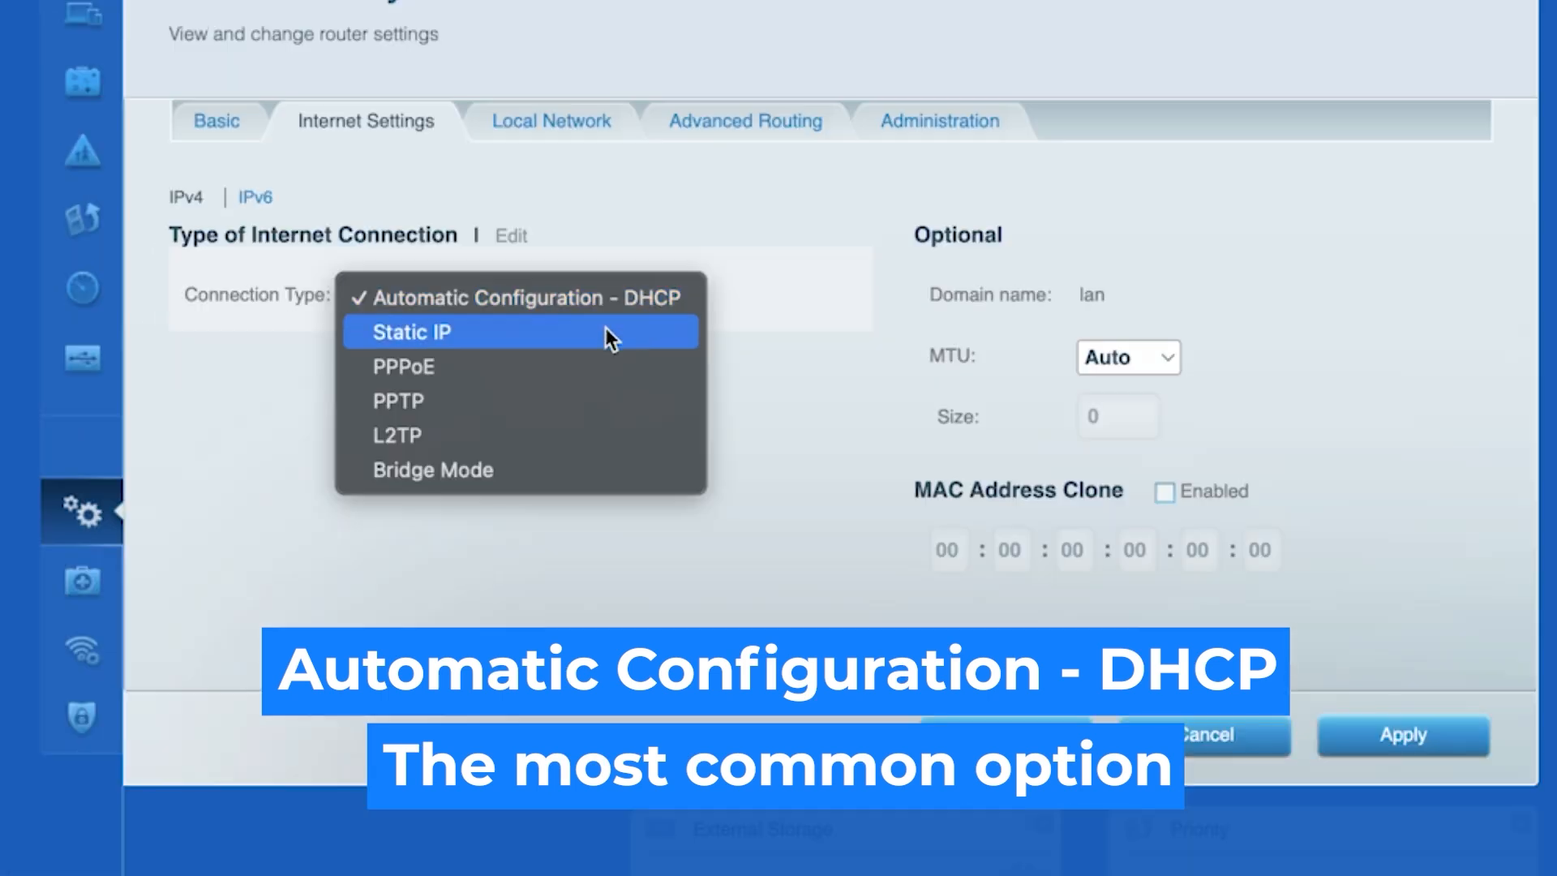
{"action": "left_click", "coordinate": [503, 332]}
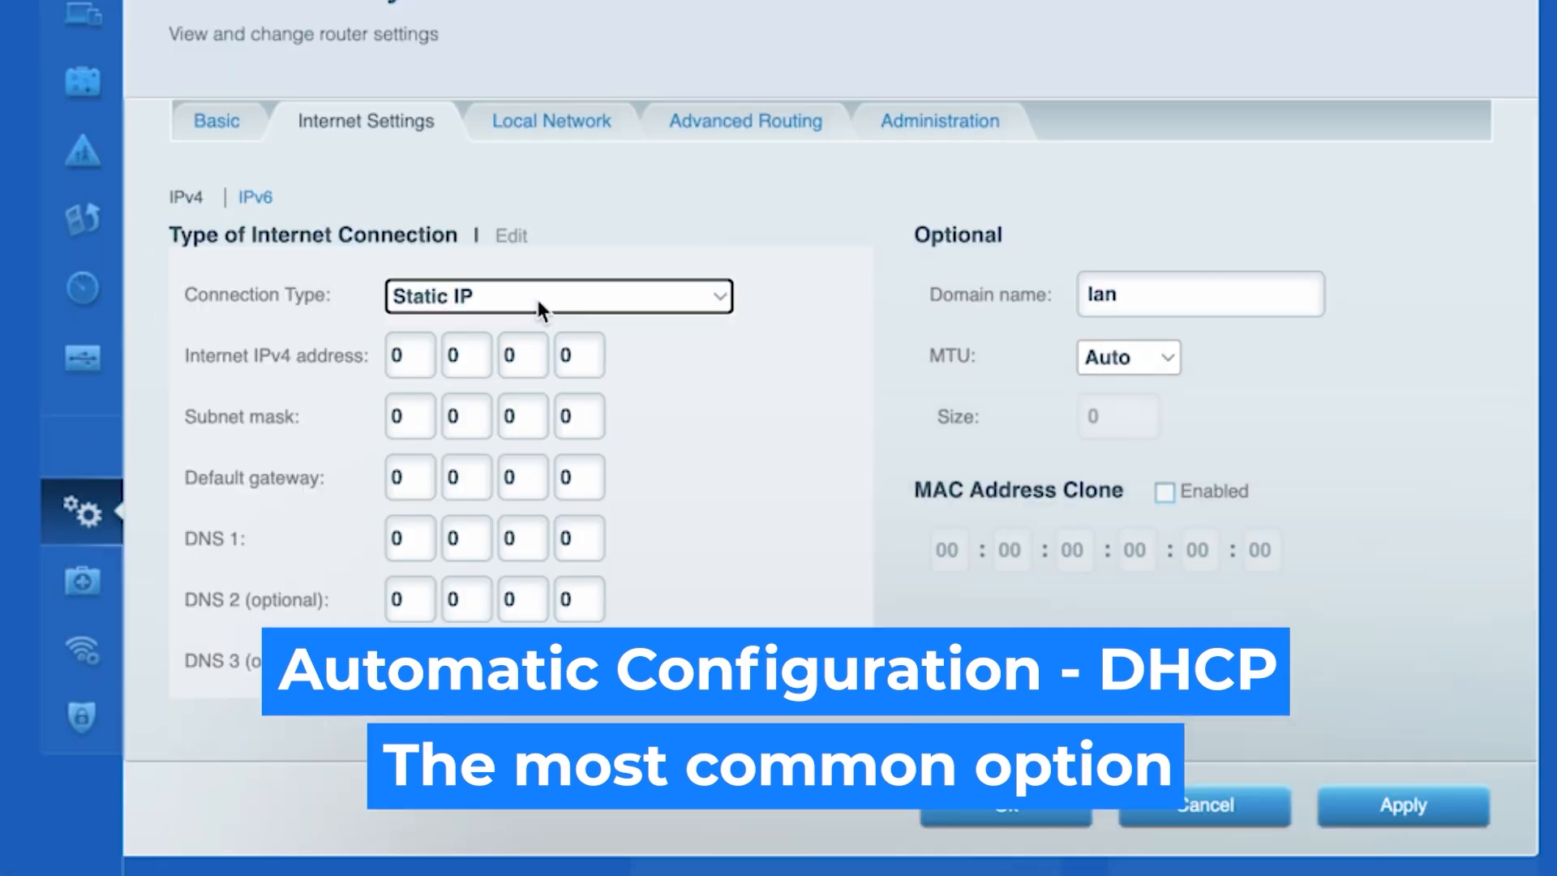
{"action": "left_click", "coordinate": [537, 295]}
{"action": "left_click", "coordinate": [488, 365]}
{"action": "left_click", "coordinate": [523, 297]}
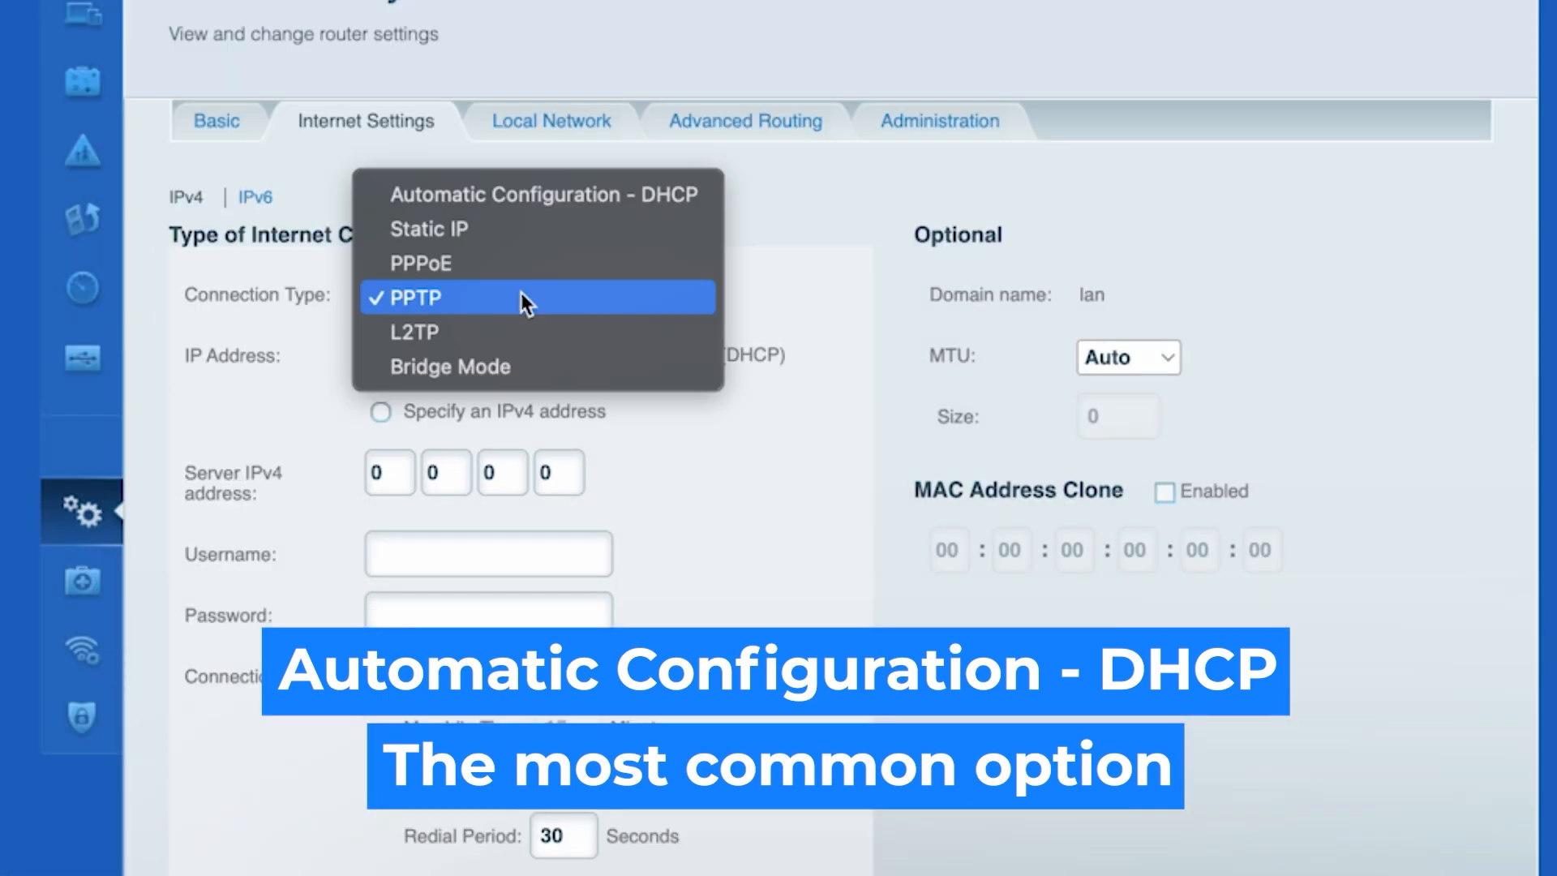
{"action": "left_click", "coordinate": [493, 333]}
Select Automatic Configuration - DHCP as the connection type and apply it.
{"action": "left_click", "coordinate": [695, 302]}
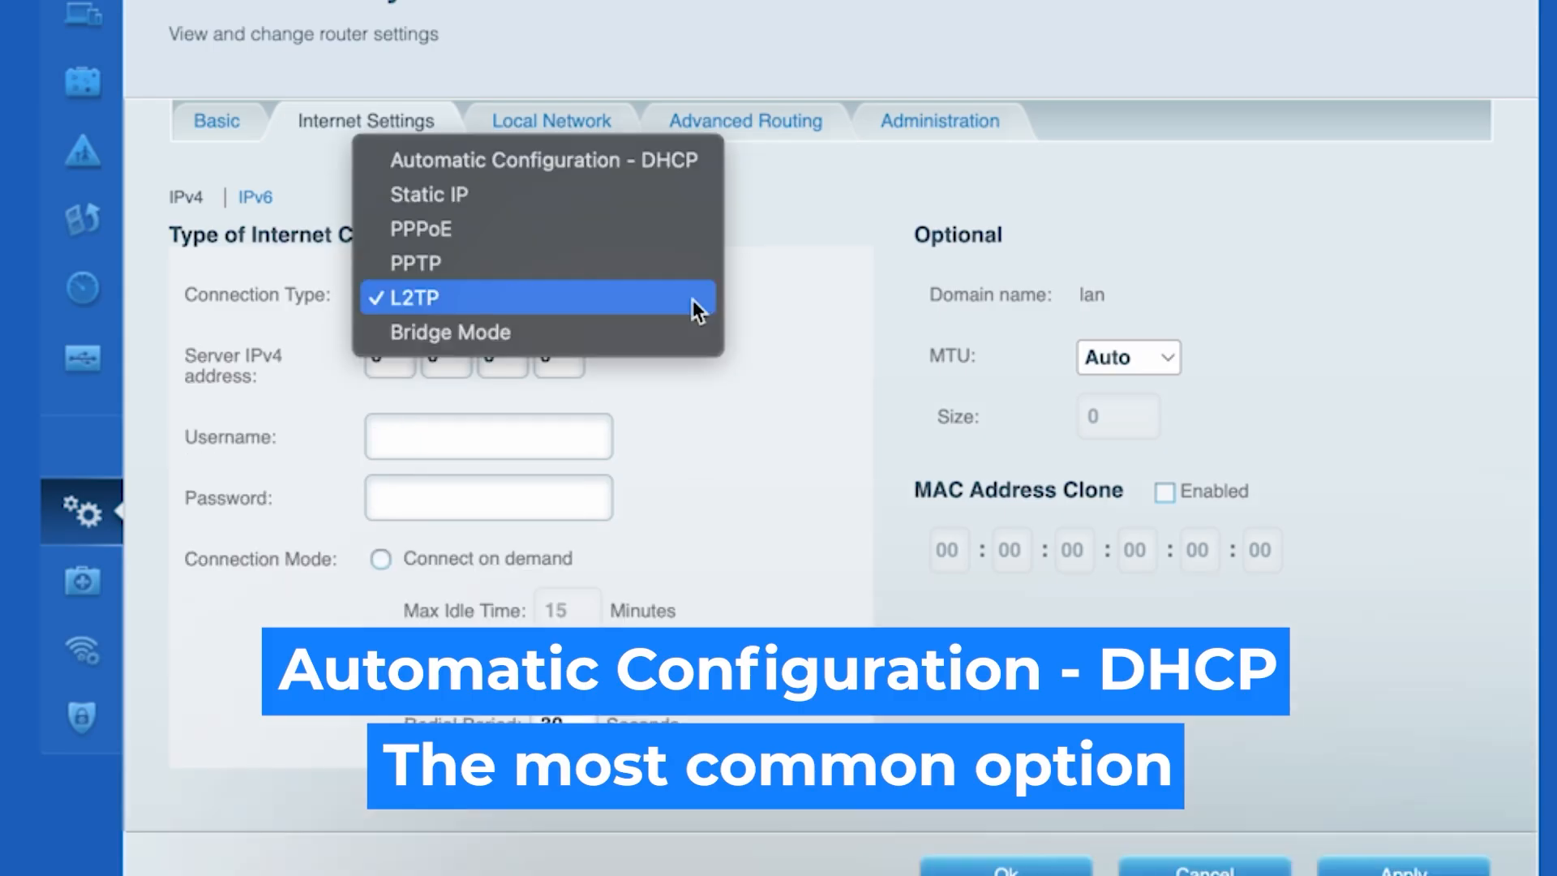
{"action": "left_click", "coordinate": [685, 162]}
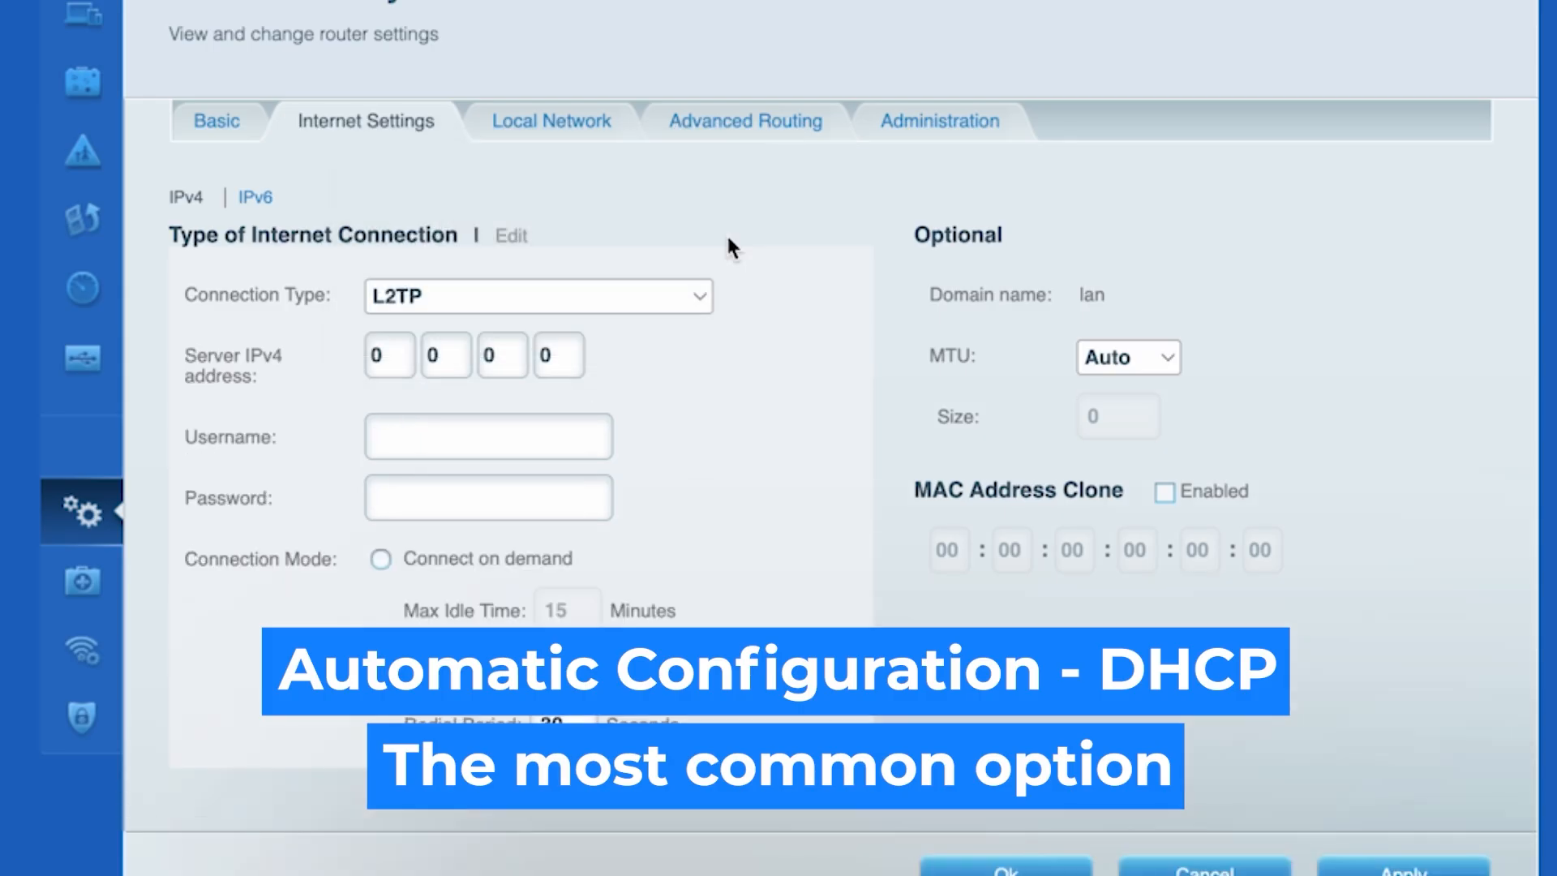
{"action": "left_click", "coordinate": [814, 305]}
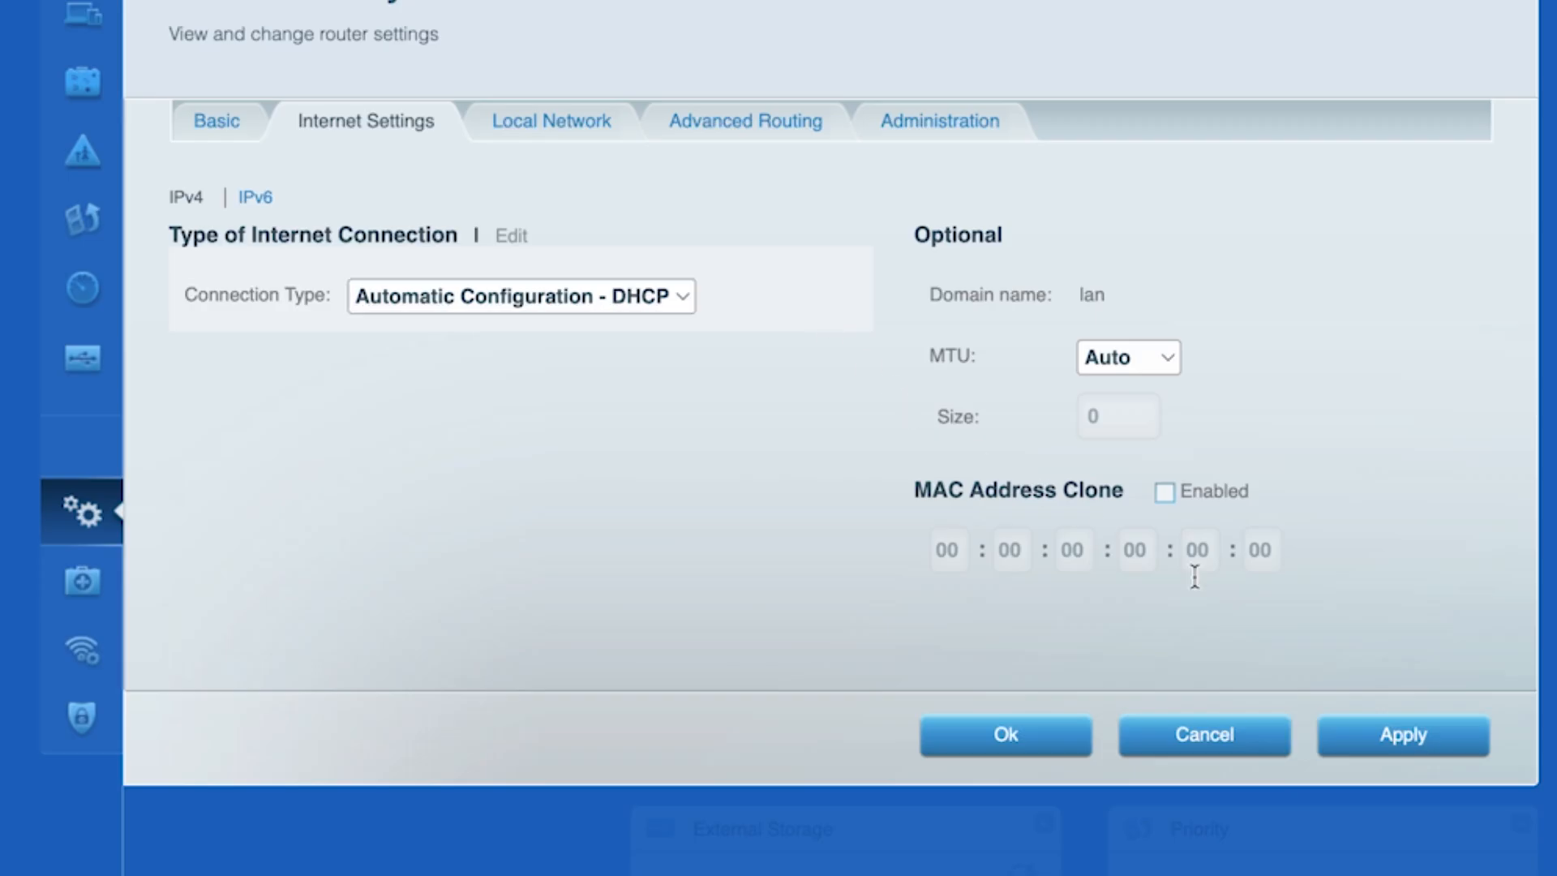
{"action": "left_click", "coordinate": [1429, 742]}
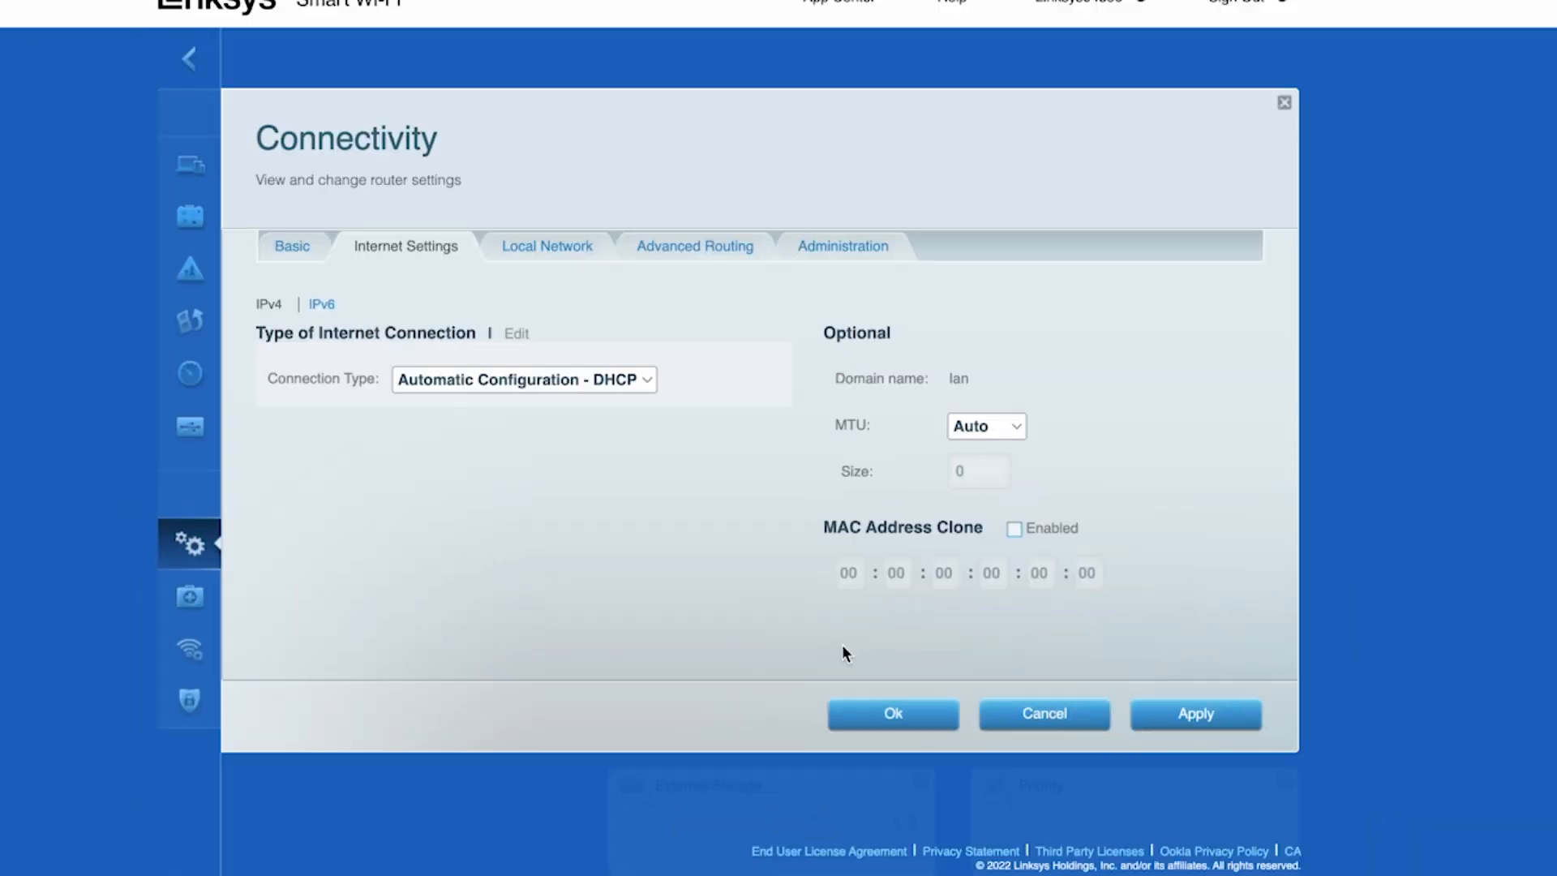
{"action": "left_click", "coordinate": [193, 63]}
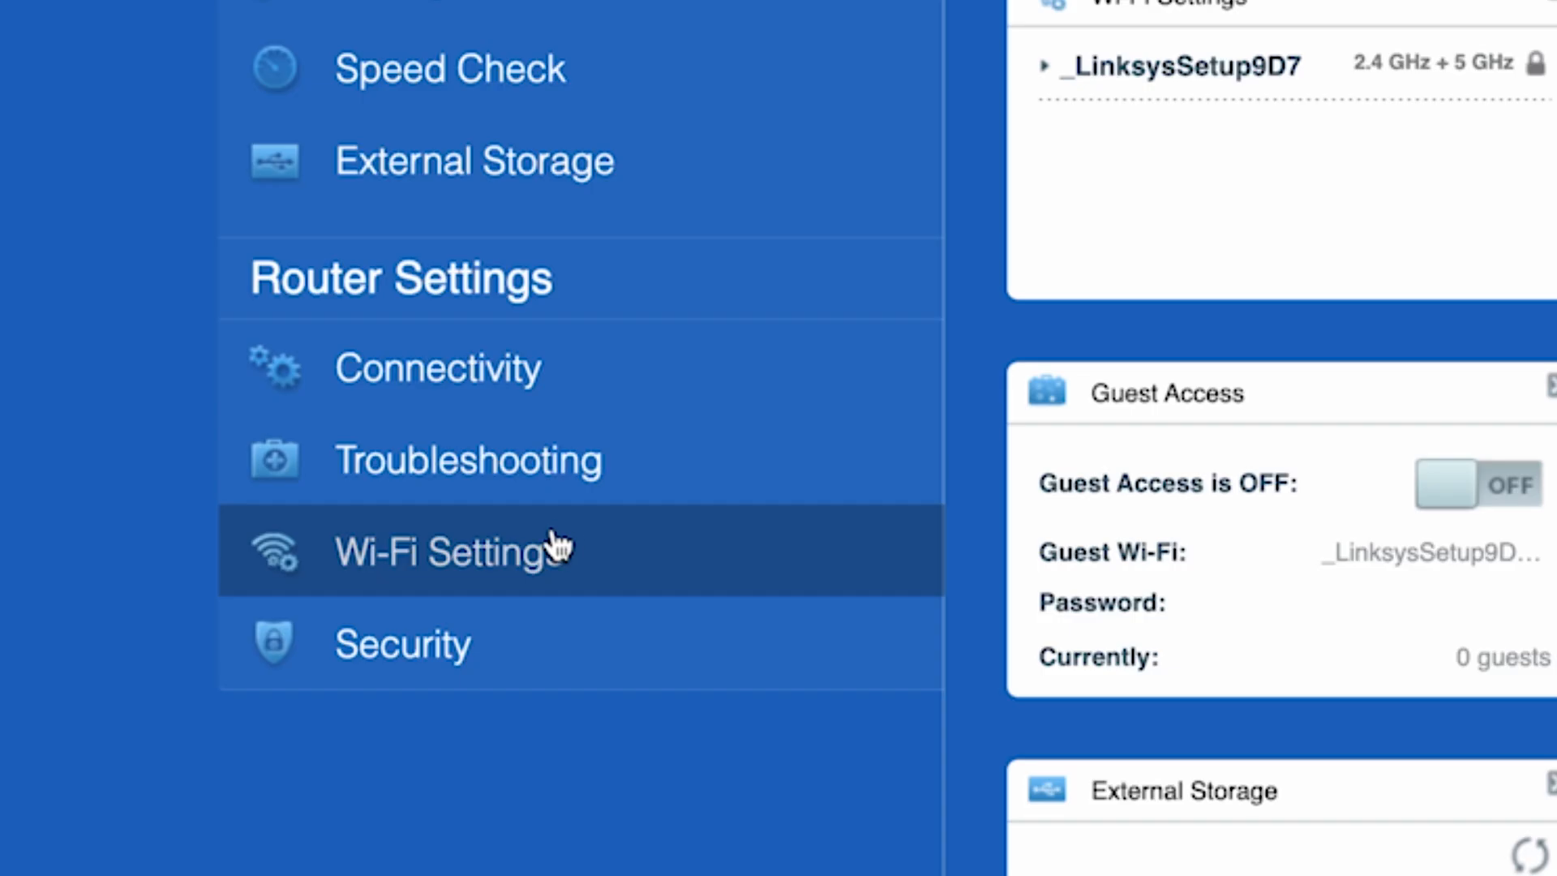
Rename the 2.4 GHz Wi-Fi network to 'Linksys' and give it a new password.
{"action": "left_click", "coordinate": [534, 535]}
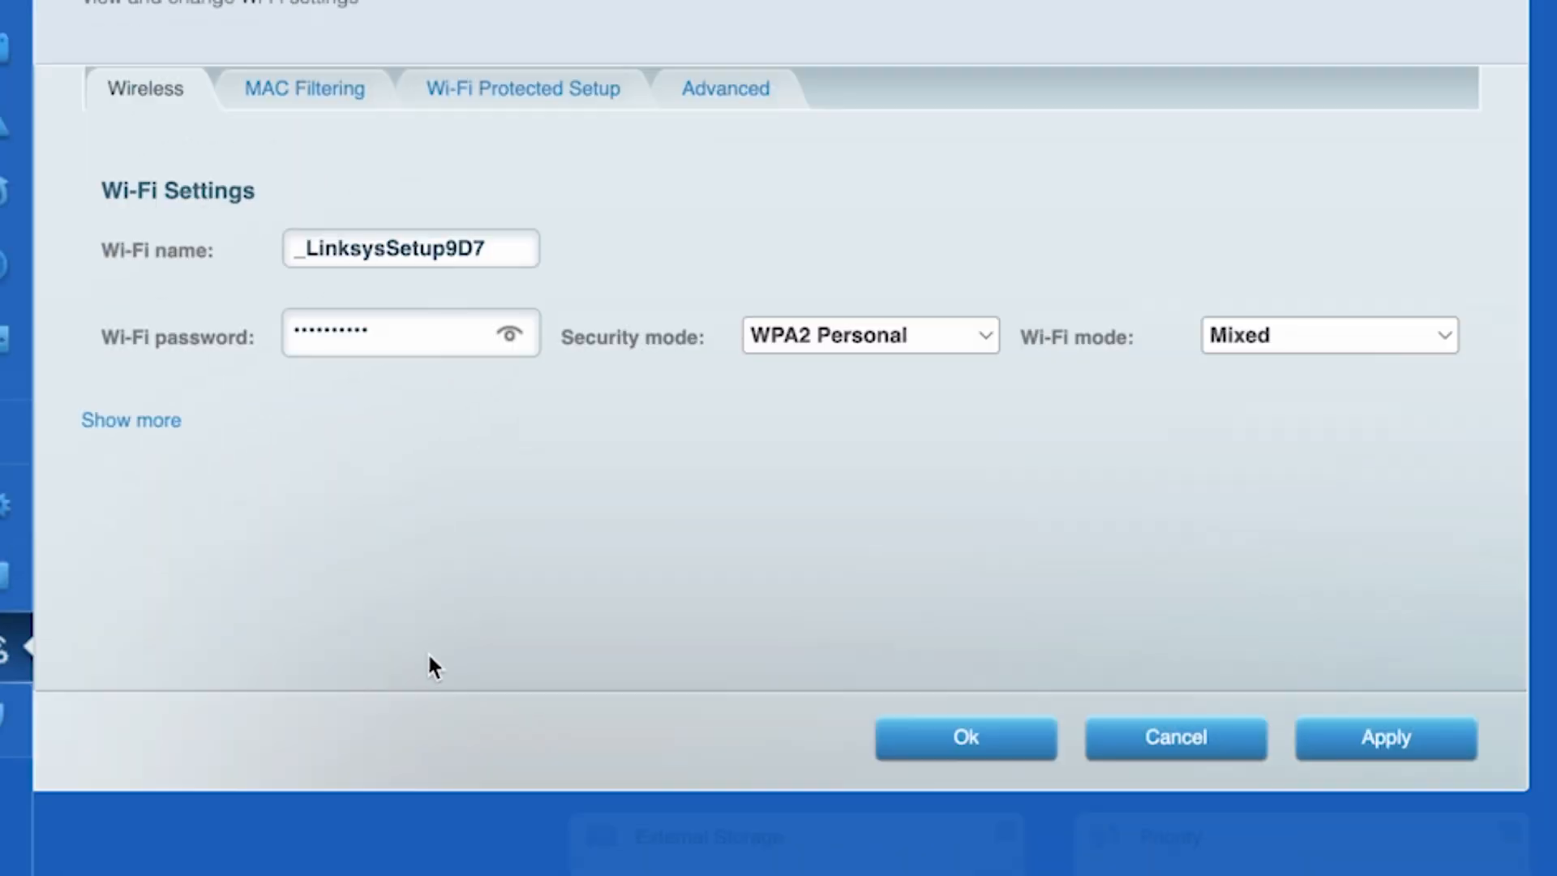
{"action": "left_click_drag", "start_coordinate": [385, 251], "coordinate": [500, 243]}
{"action": "key", "text": "BackSpace"}
{"action": "key", "text": "Home"}
{"action": "key", "text": "Delete"}
{"action": "left_click", "coordinate": [510, 337]}
{"action": "key", "text": "ctrl+a"}
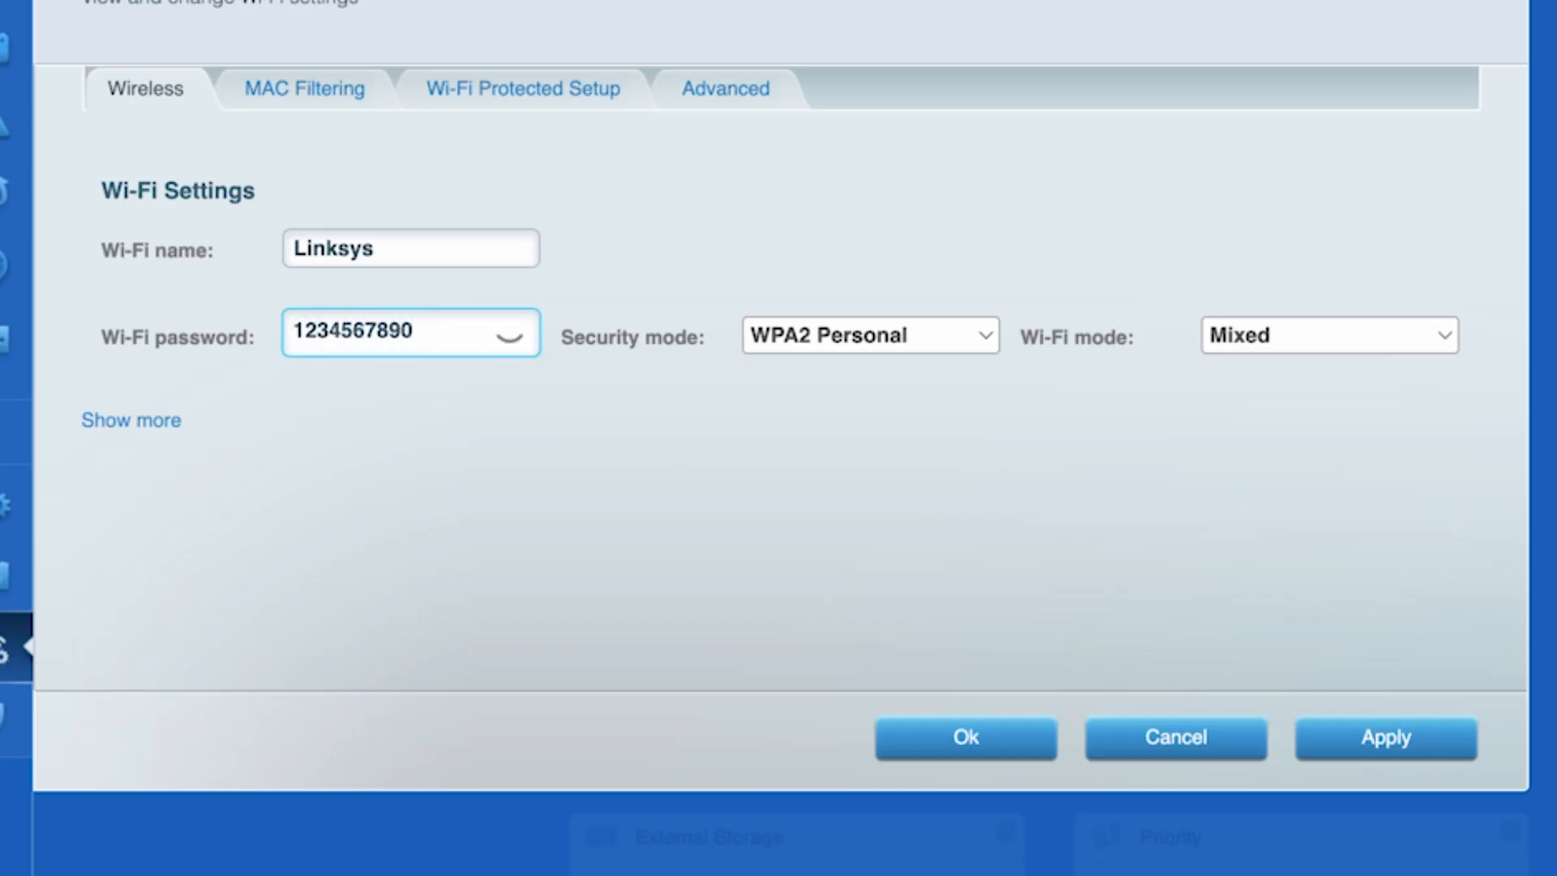
Rename the 5 GHz network to 'Linksys 5G' with the same new password and submit.
{"action": "left_click", "coordinate": [131, 420]}
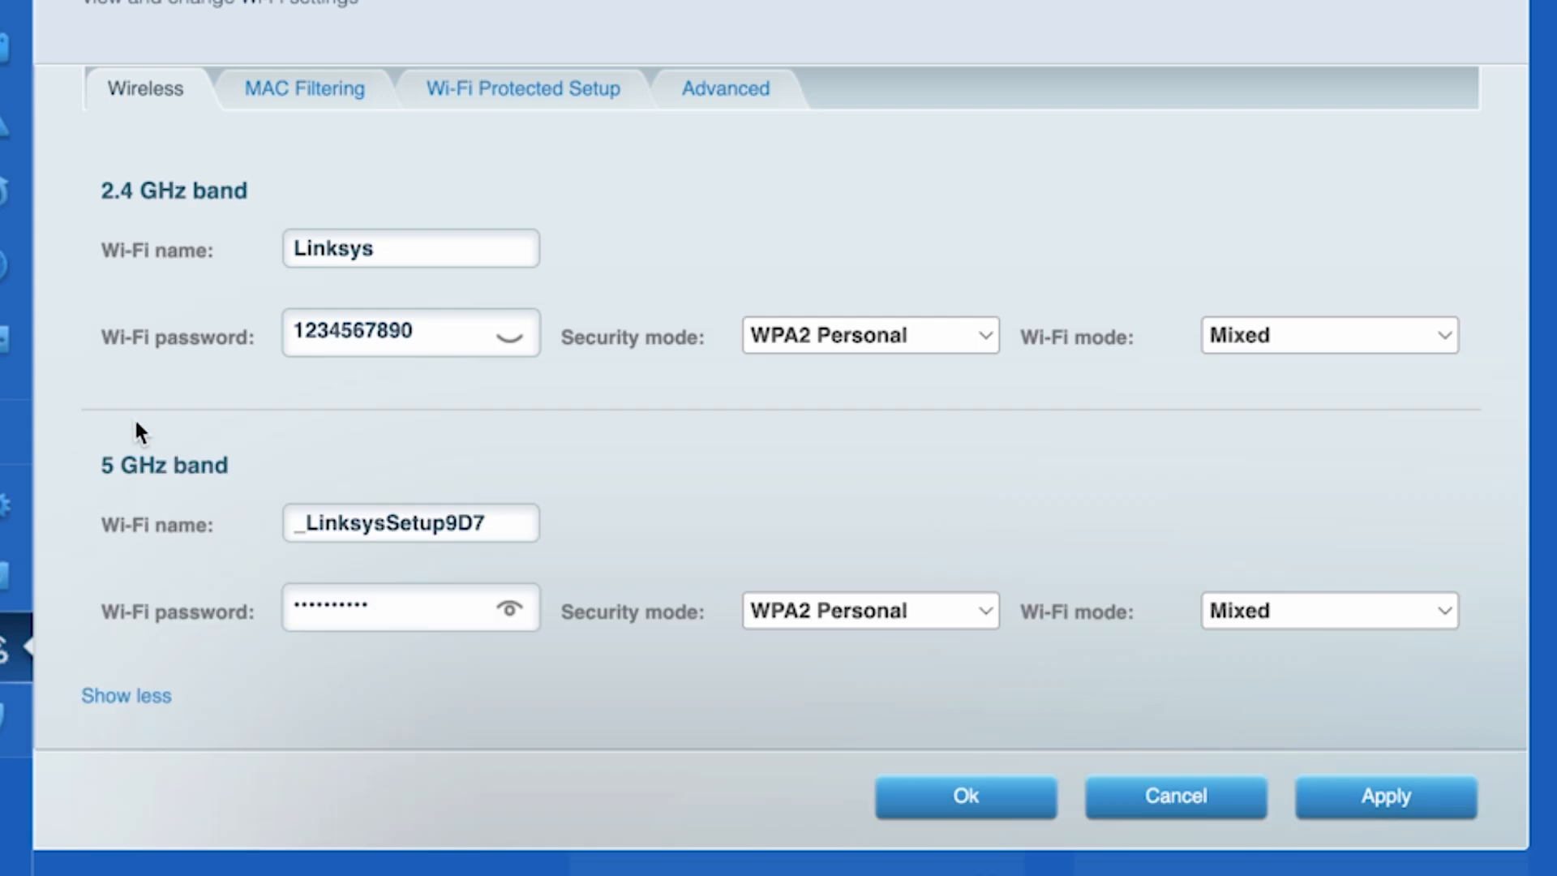
{"action": "left_click", "coordinate": [284, 534]}
{"action": "left_click_drag", "start_coordinate": [389, 523], "coordinate": [504, 523]}
{"action": "type", "text": "5G"}
{"action": "left_click", "coordinate": [511, 610]}
{"action": "left_click_drag", "start_coordinate": [421, 607], "coordinate": [219, 607]}
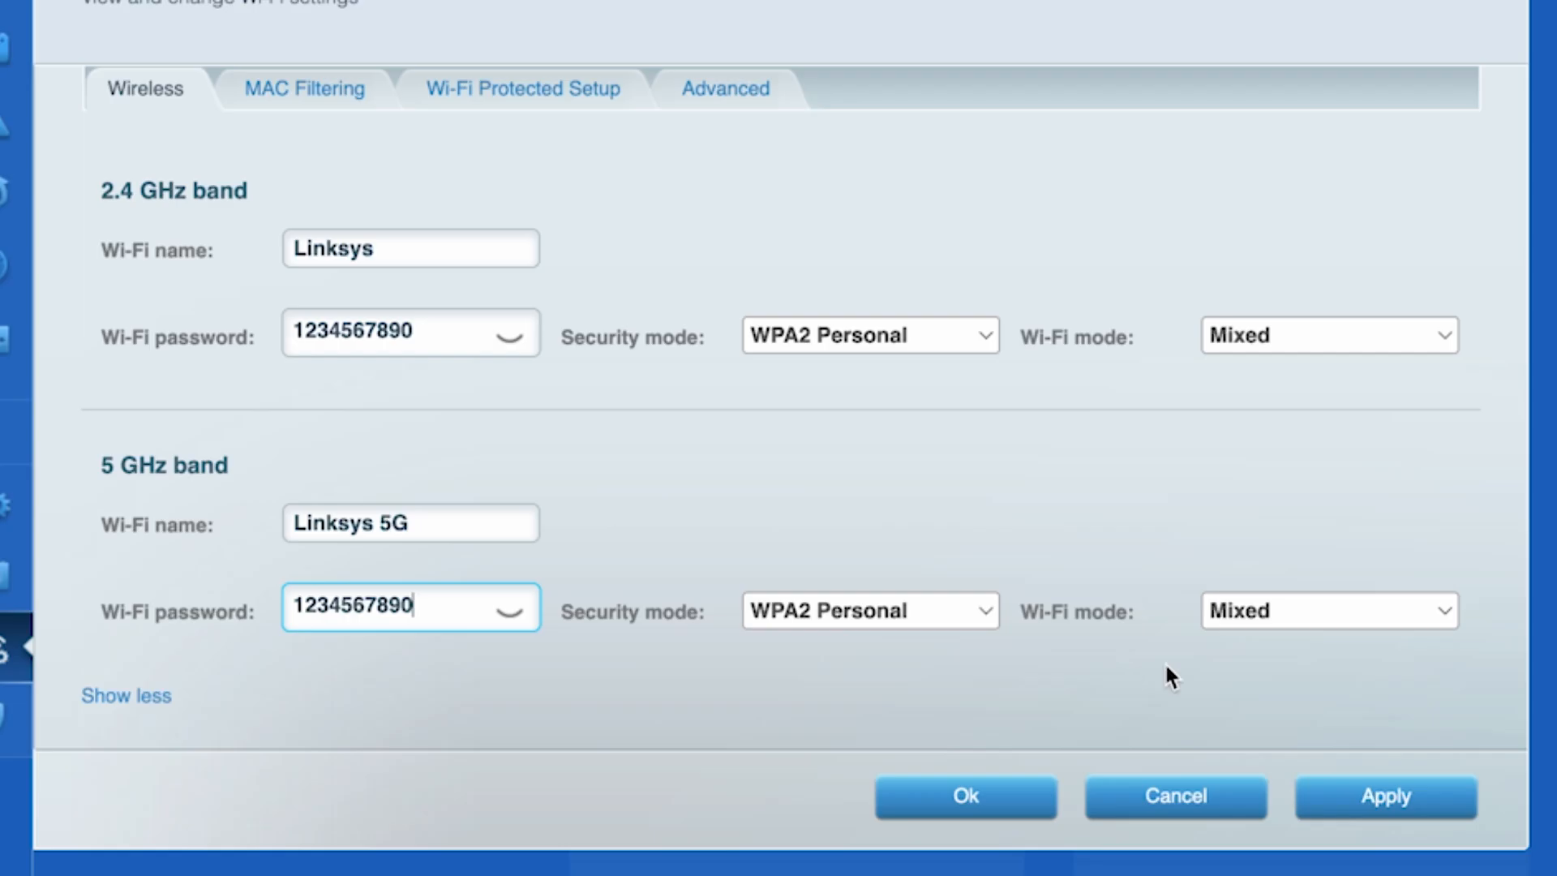
{"action": "left_click", "coordinate": [1380, 795]}
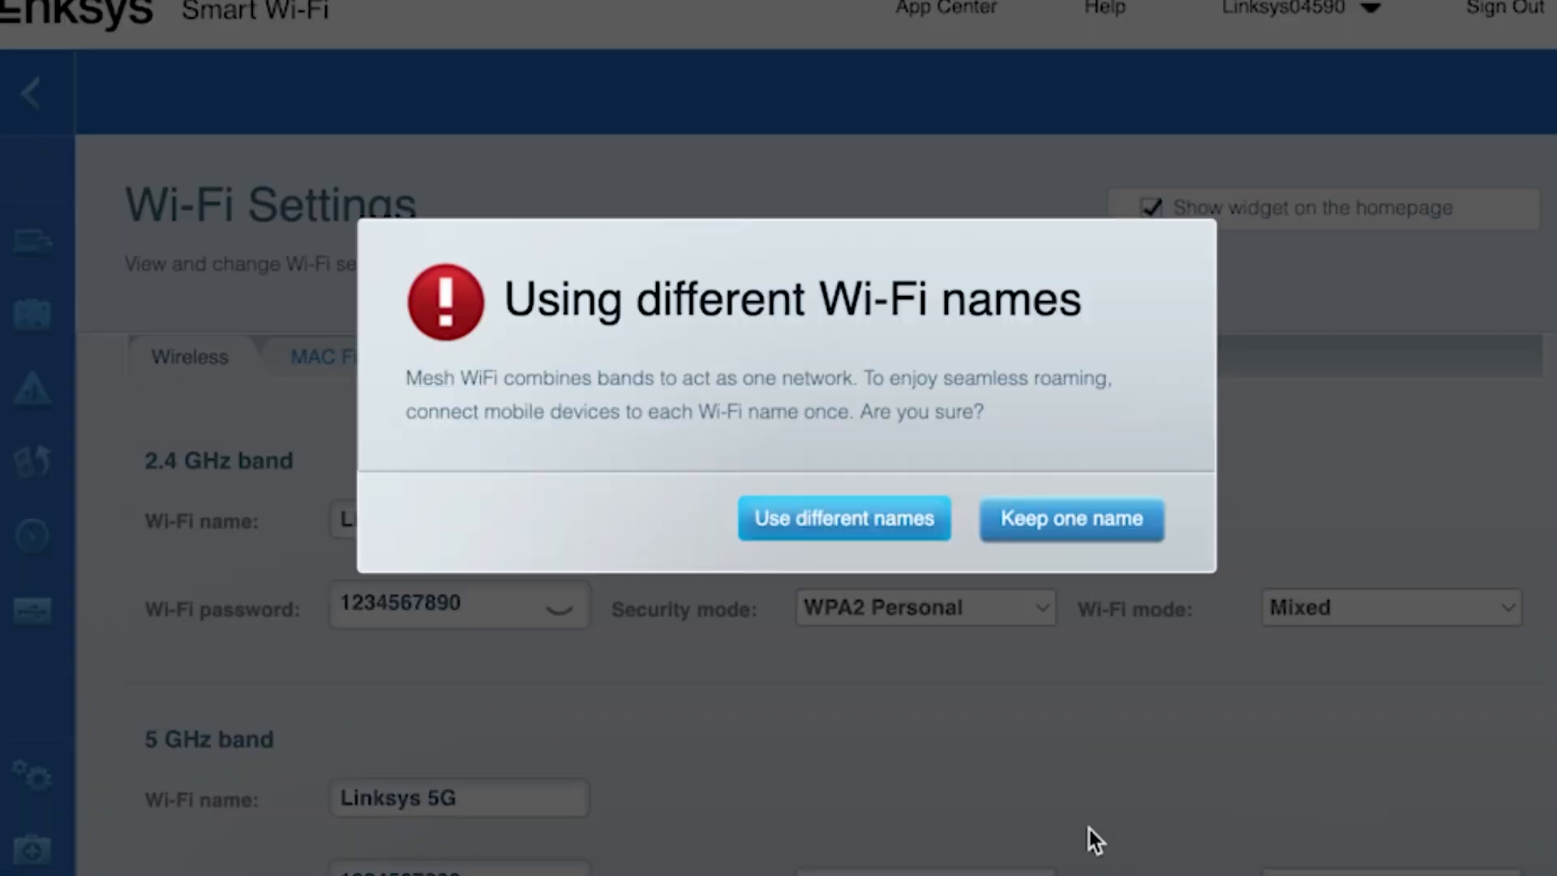
Keep different names for the two bands and confirm applying the Wi-Fi changes.
{"action": "left_click", "coordinate": [888, 527]}
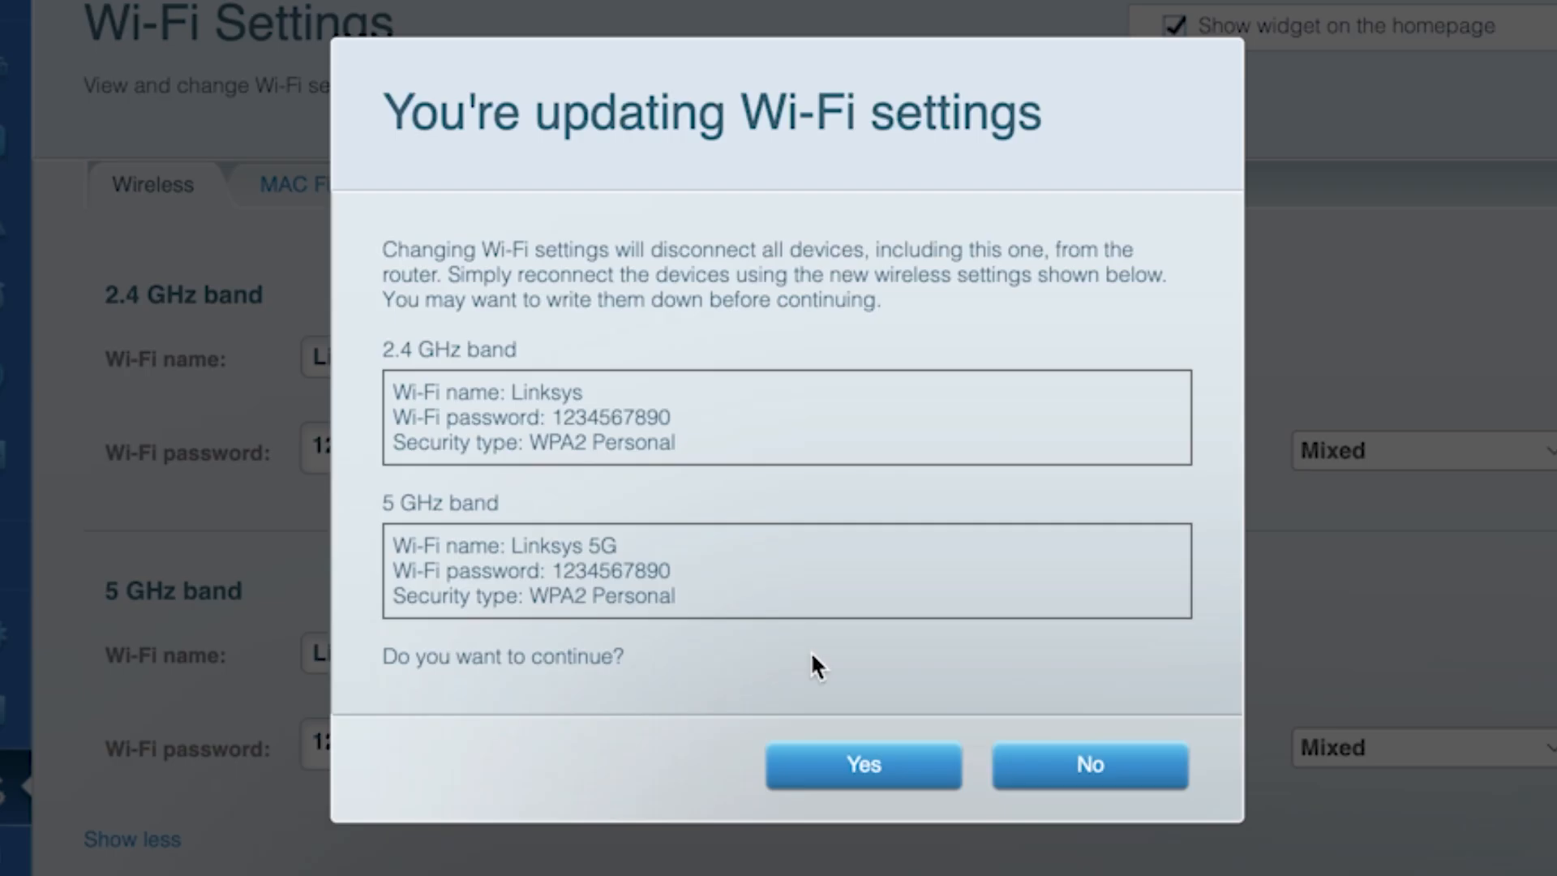
{"action": "left_click", "coordinate": [827, 759]}
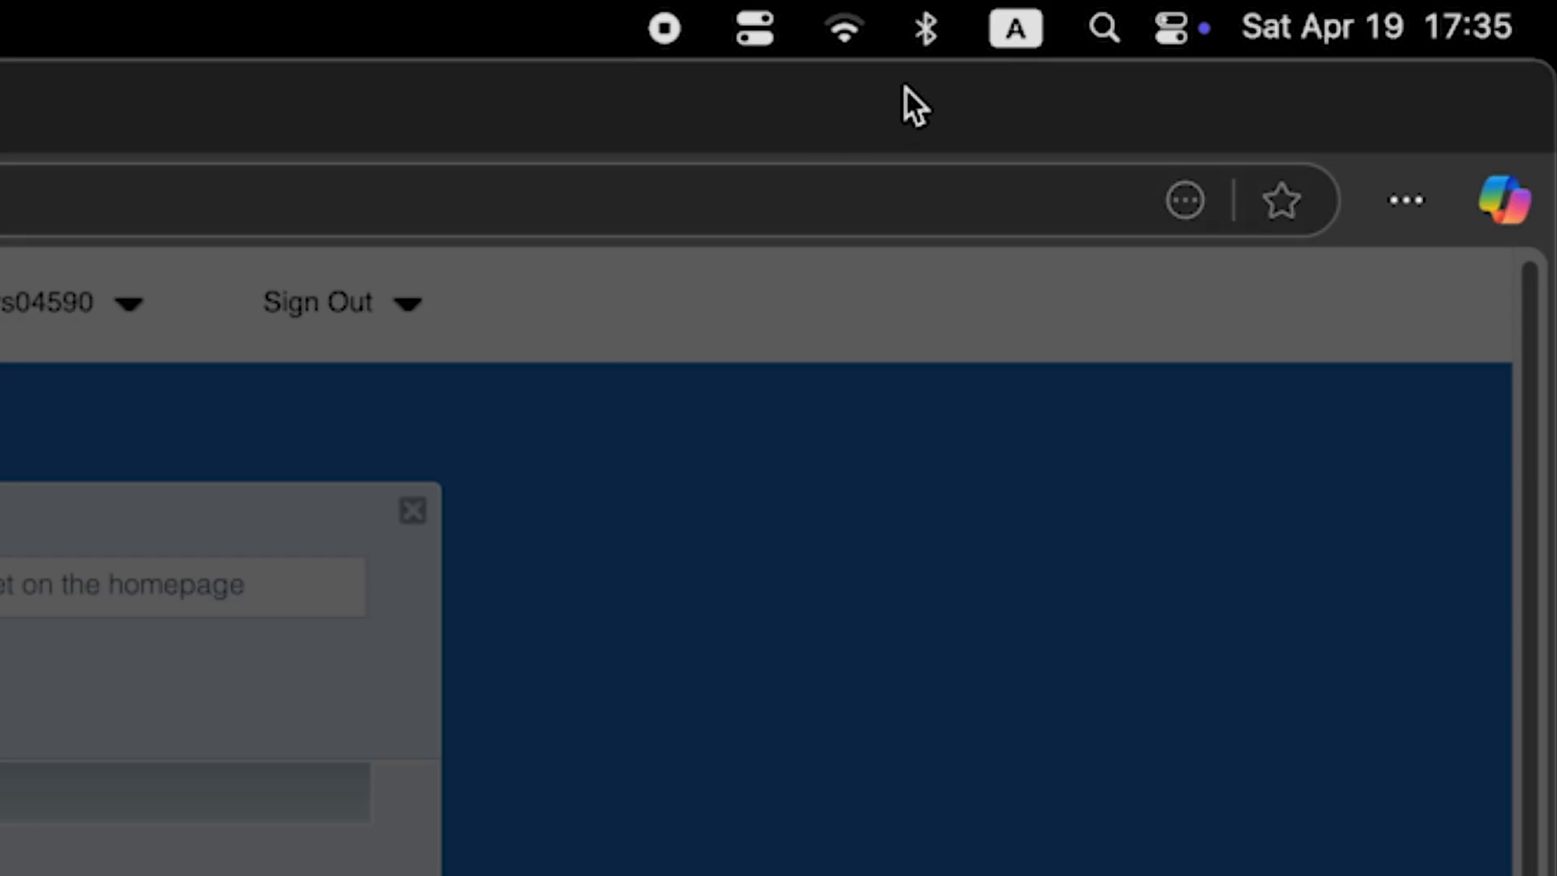
{"action": "left_click", "coordinate": [847, 27]}
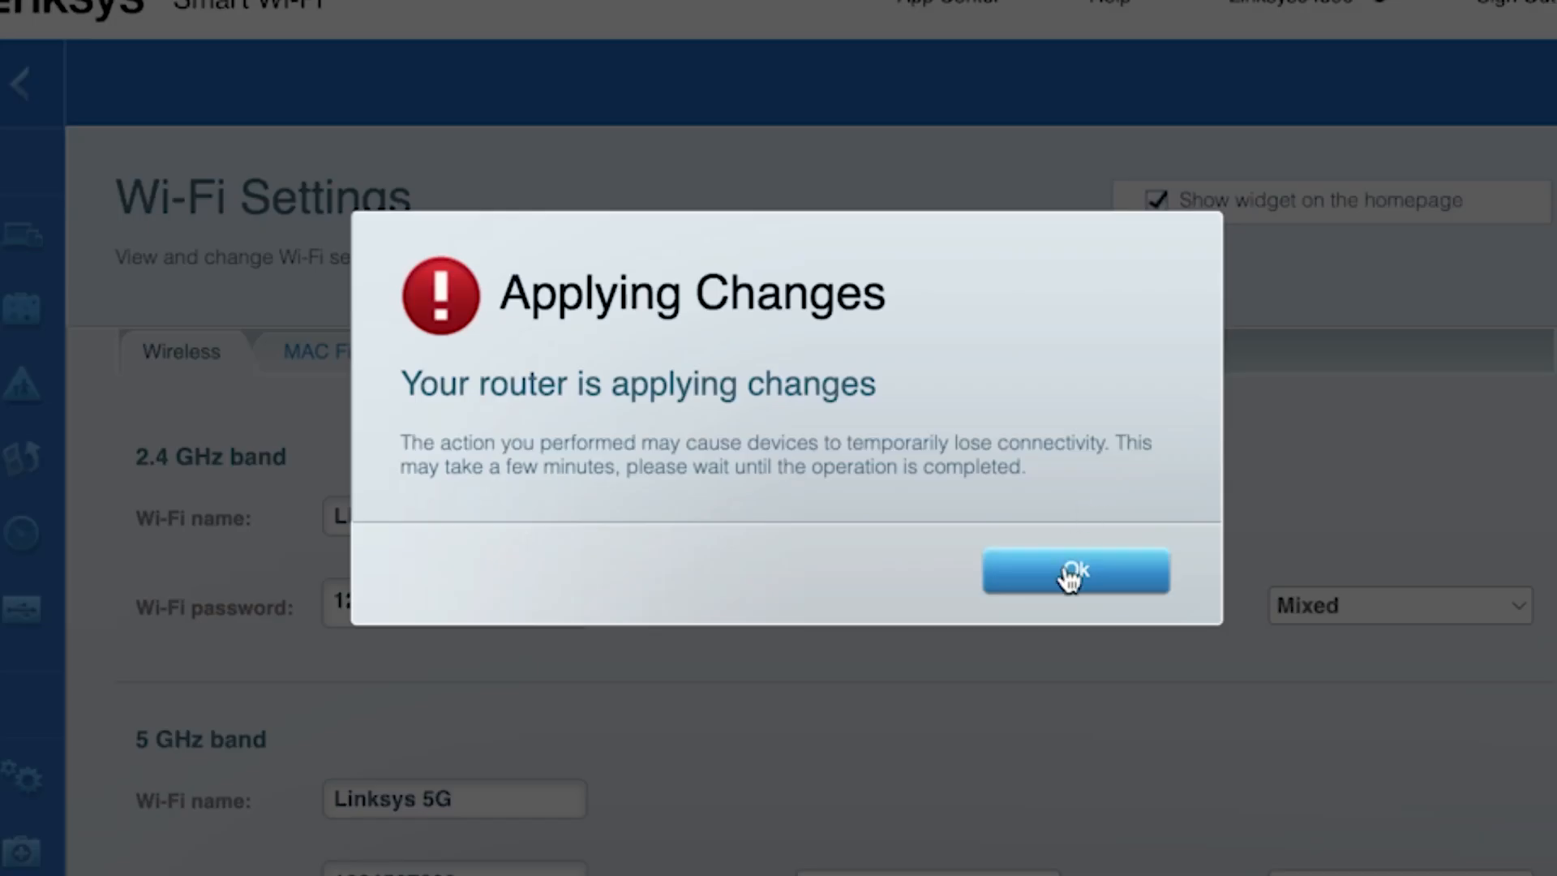
Dismiss the Applying Changes notice to return to the router dashboard.
{"action": "left_click", "coordinate": [1070, 574]}
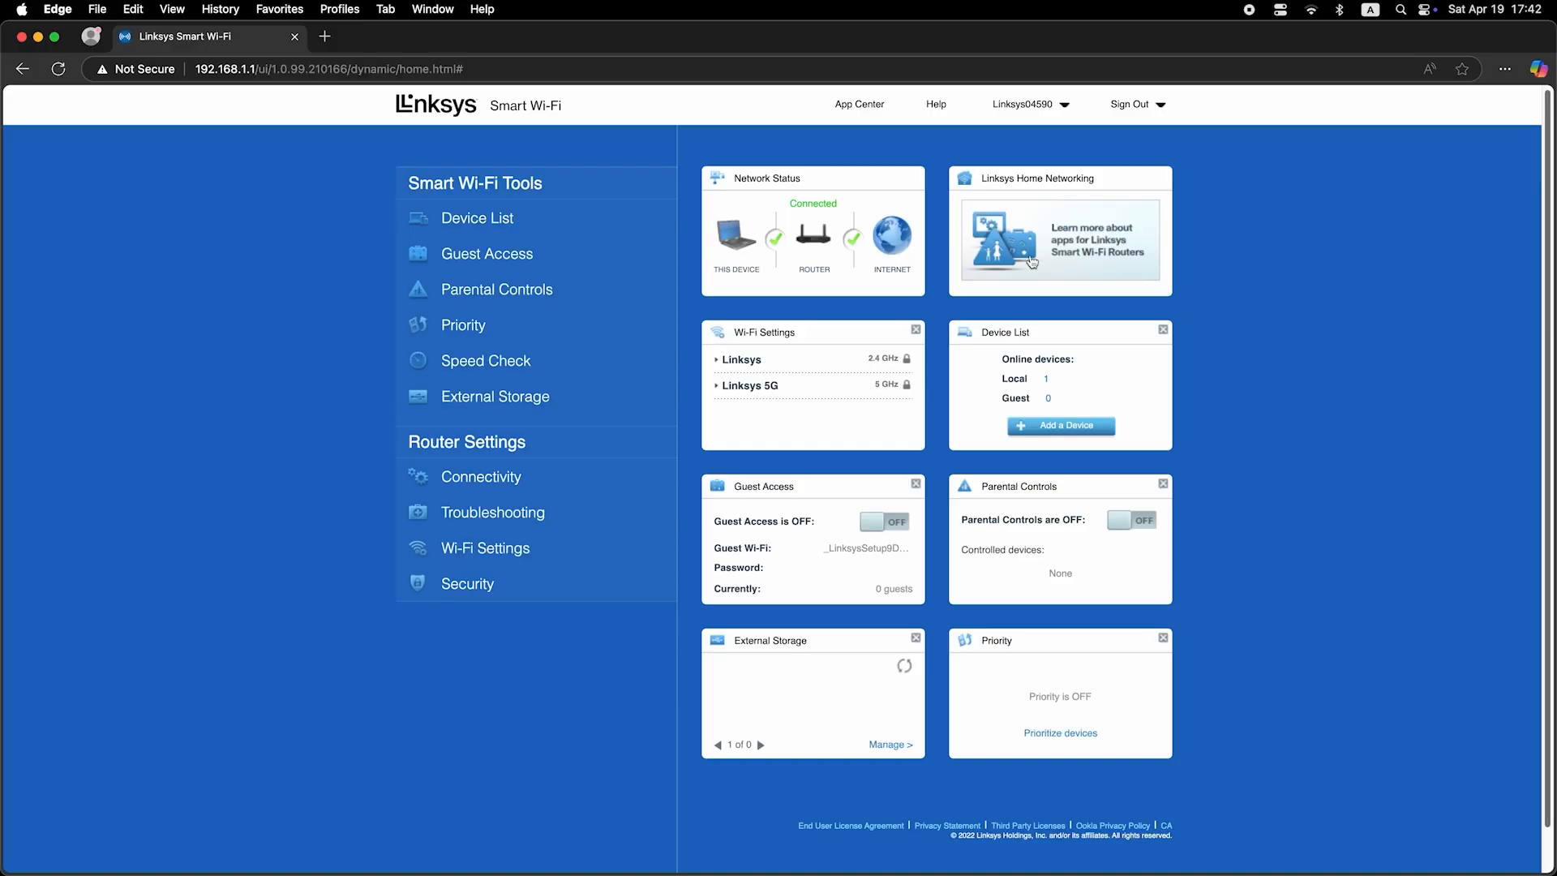
Run a test search for 'hghghghg' in a new Edge tab, then close the unreachable-site tab.
{"action": "left_click", "coordinate": [326, 38]}
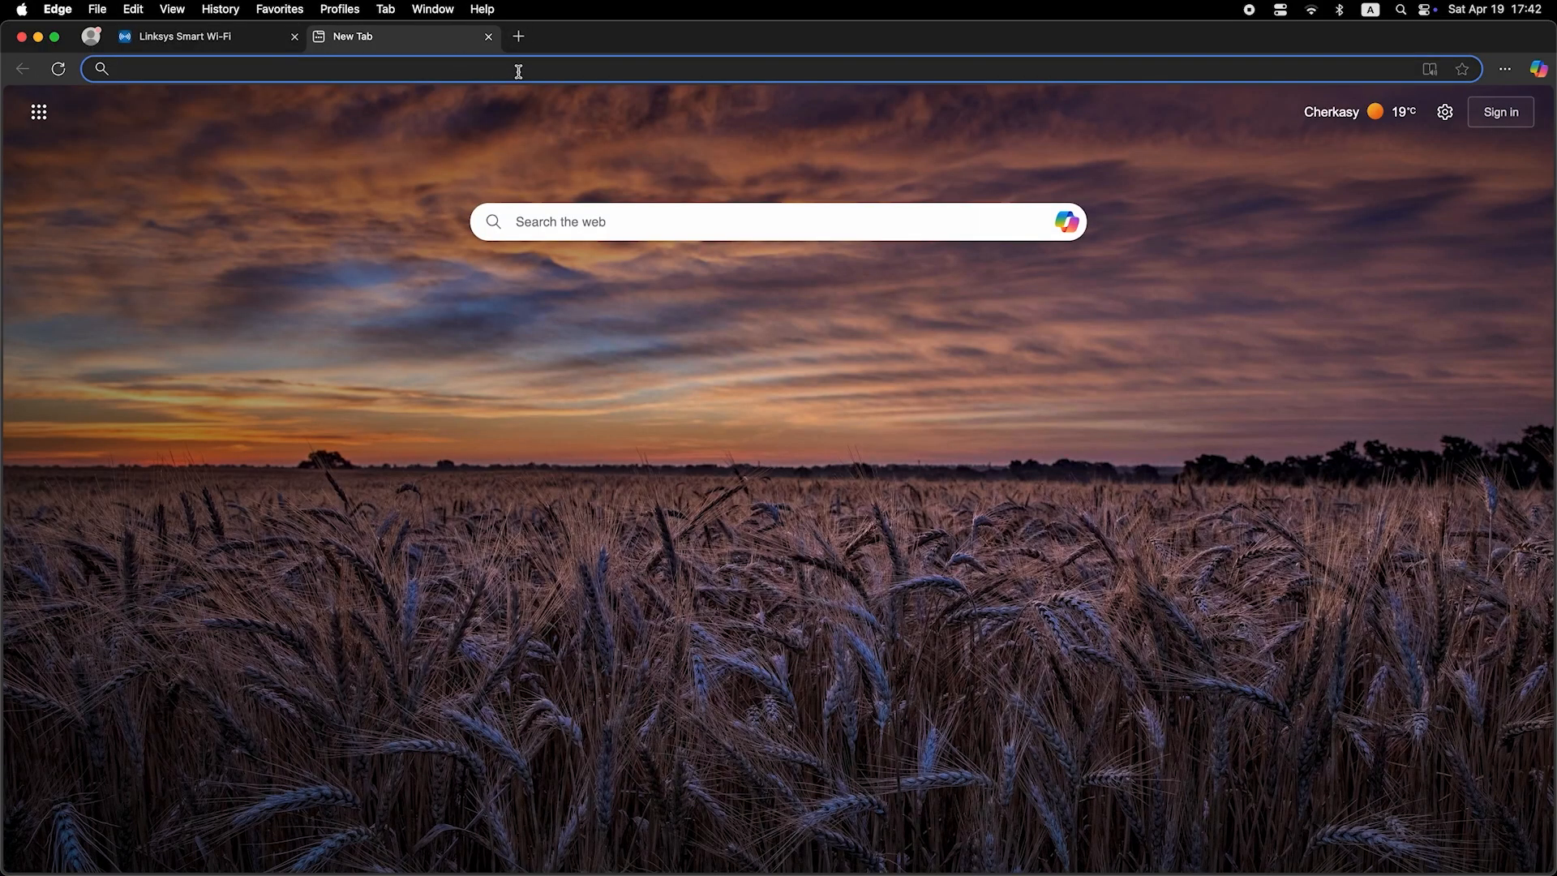
{"action": "type", "text": "hghghghg"}
{"action": "key", "text": "Return"}
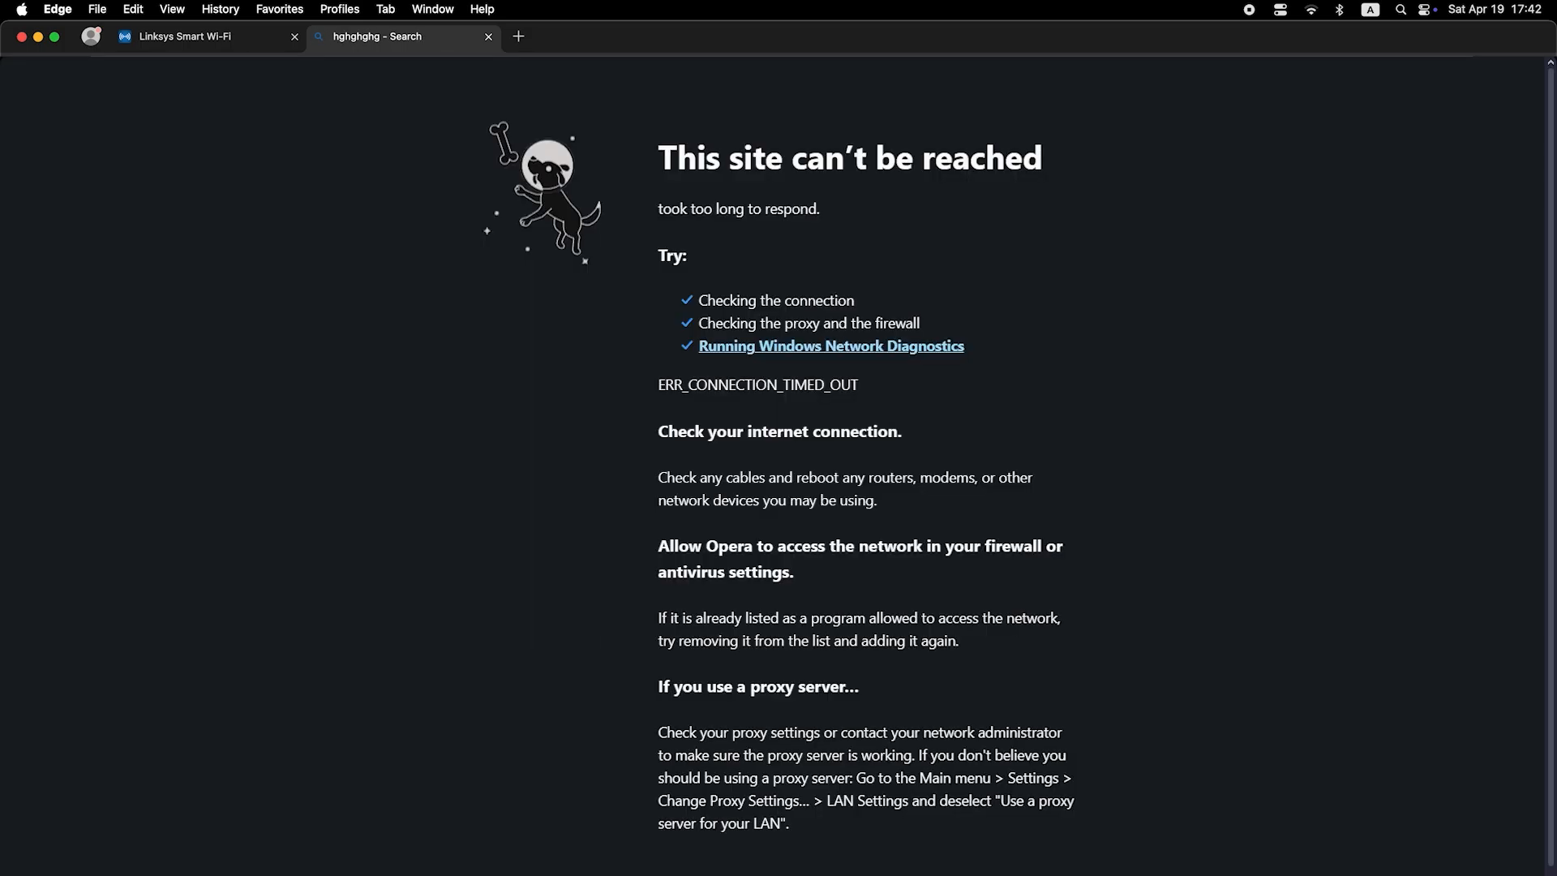
{"action": "left_click", "coordinate": [488, 36]}
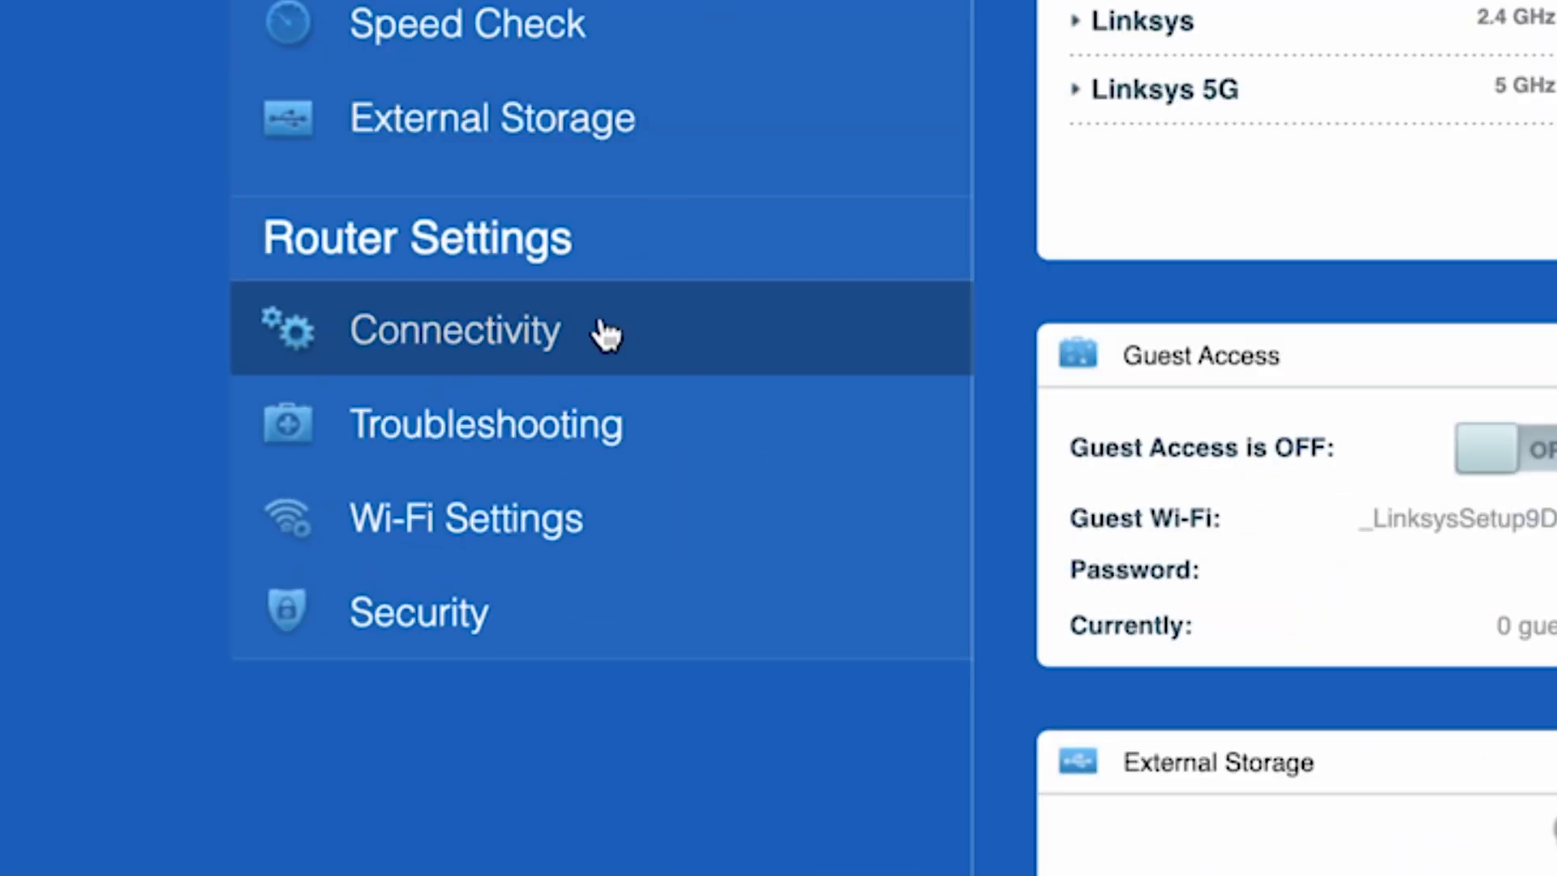
Turn on MAC Address Clone (4B:58:C7:FD:92:D1) under Connectivity > Internet Settings and apply it.
{"action": "left_click", "coordinate": [600, 329]}
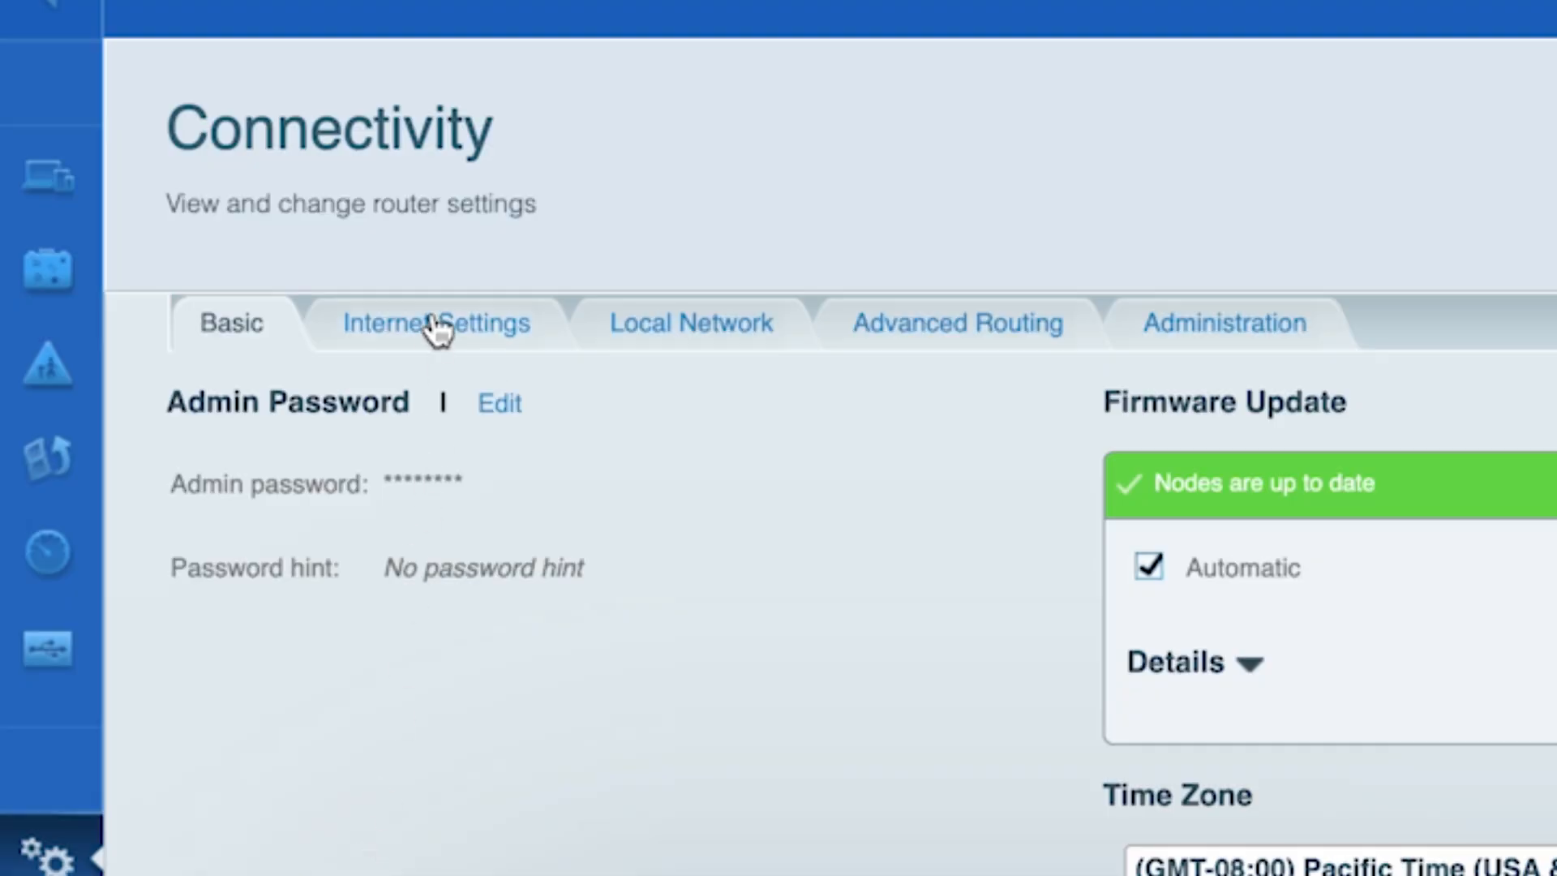
{"action": "left_click", "coordinate": [438, 328]}
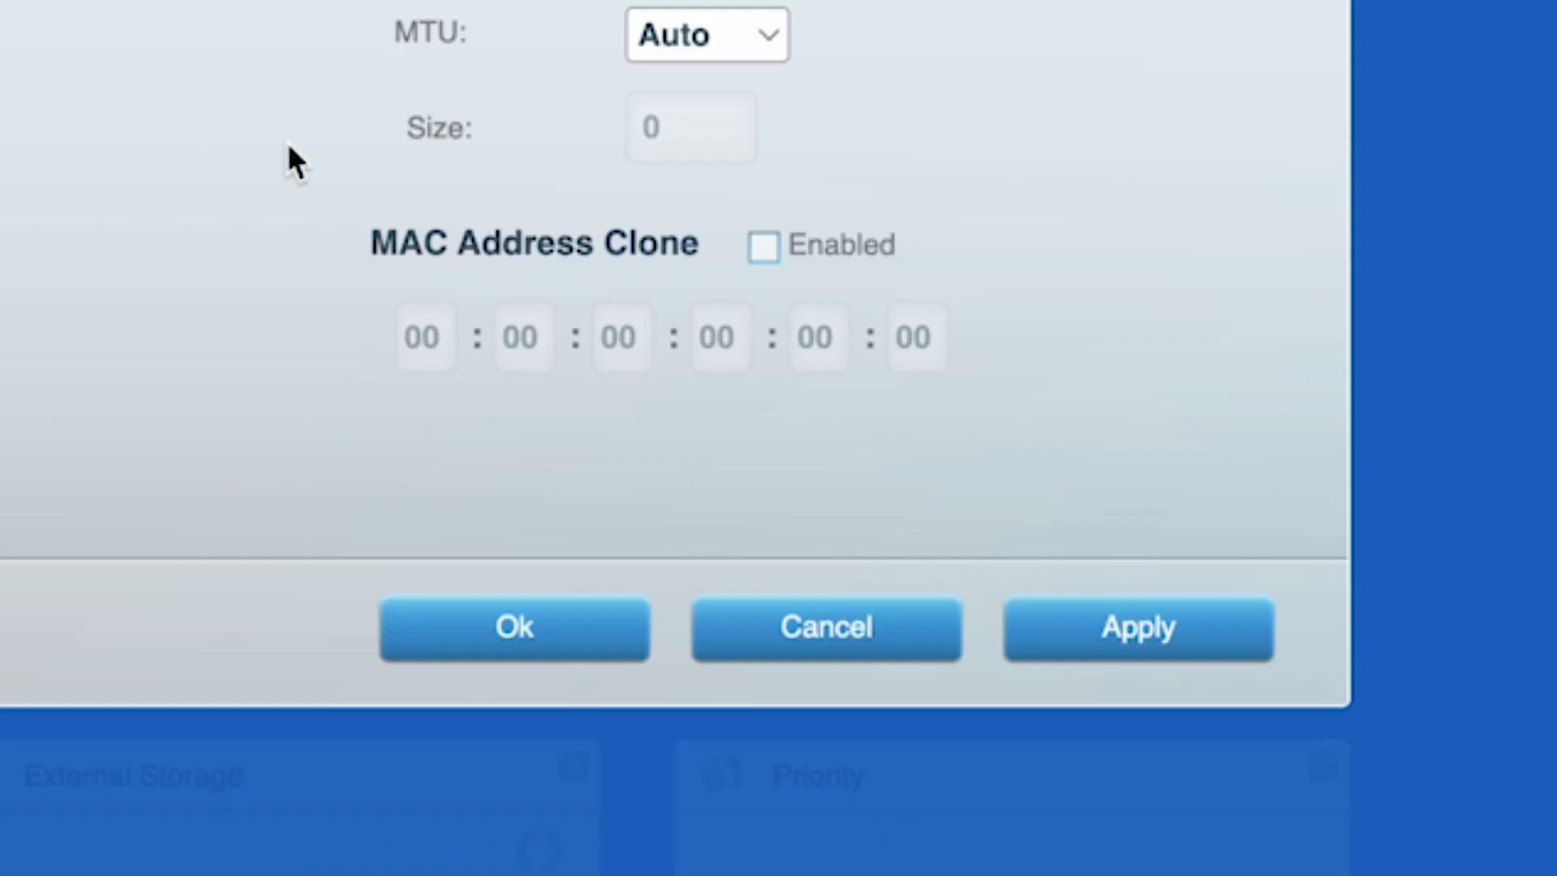
{"action": "left_click", "coordinate": [762, 245]}
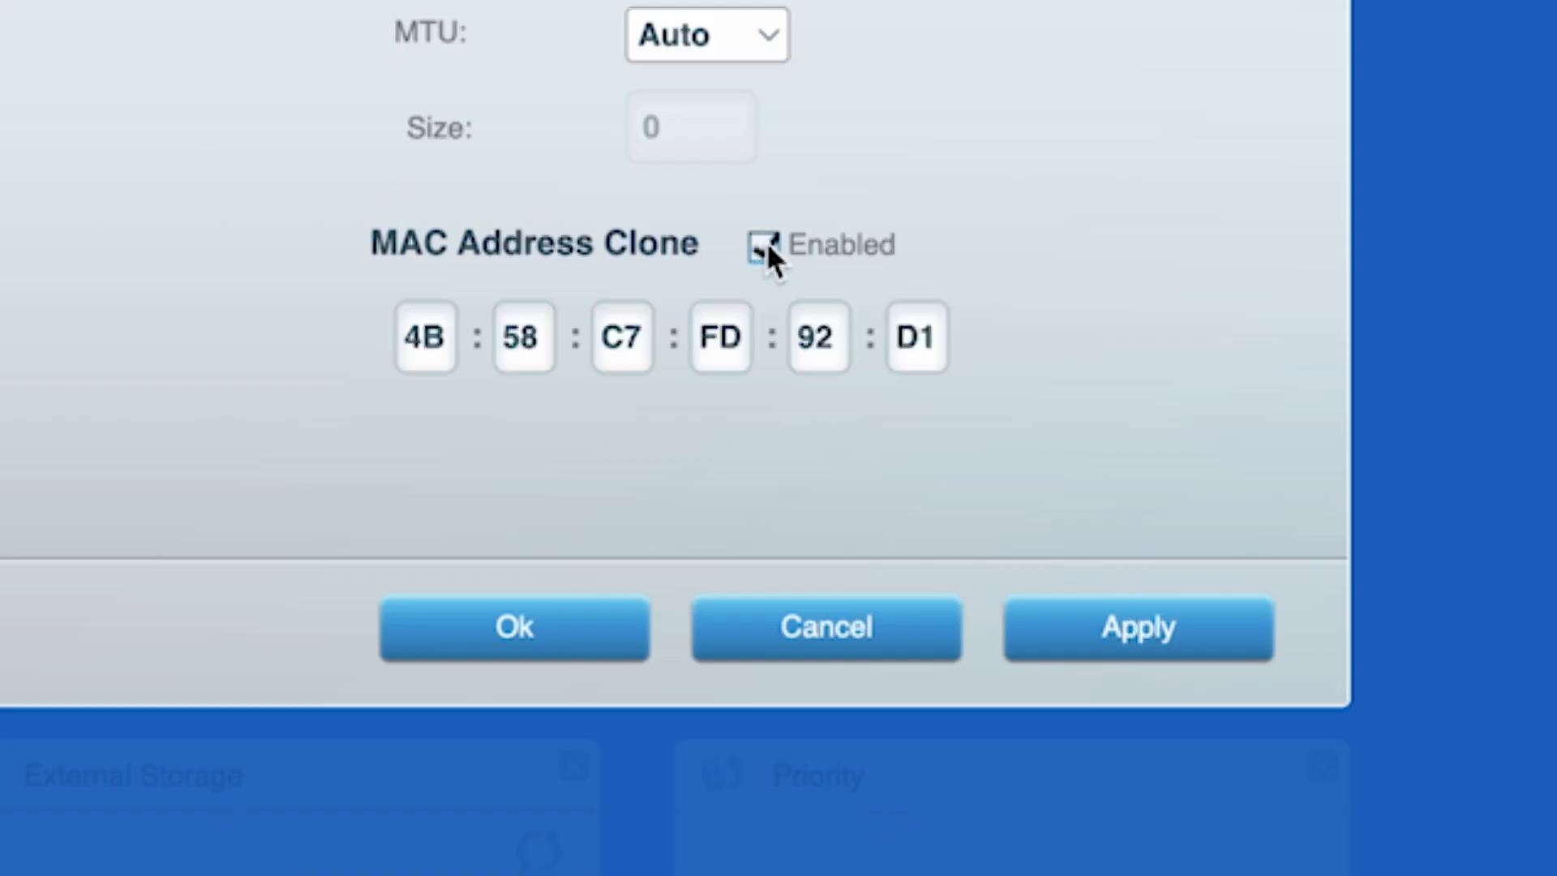
{"action": "left_click", "coordinate": [1140, 635]}
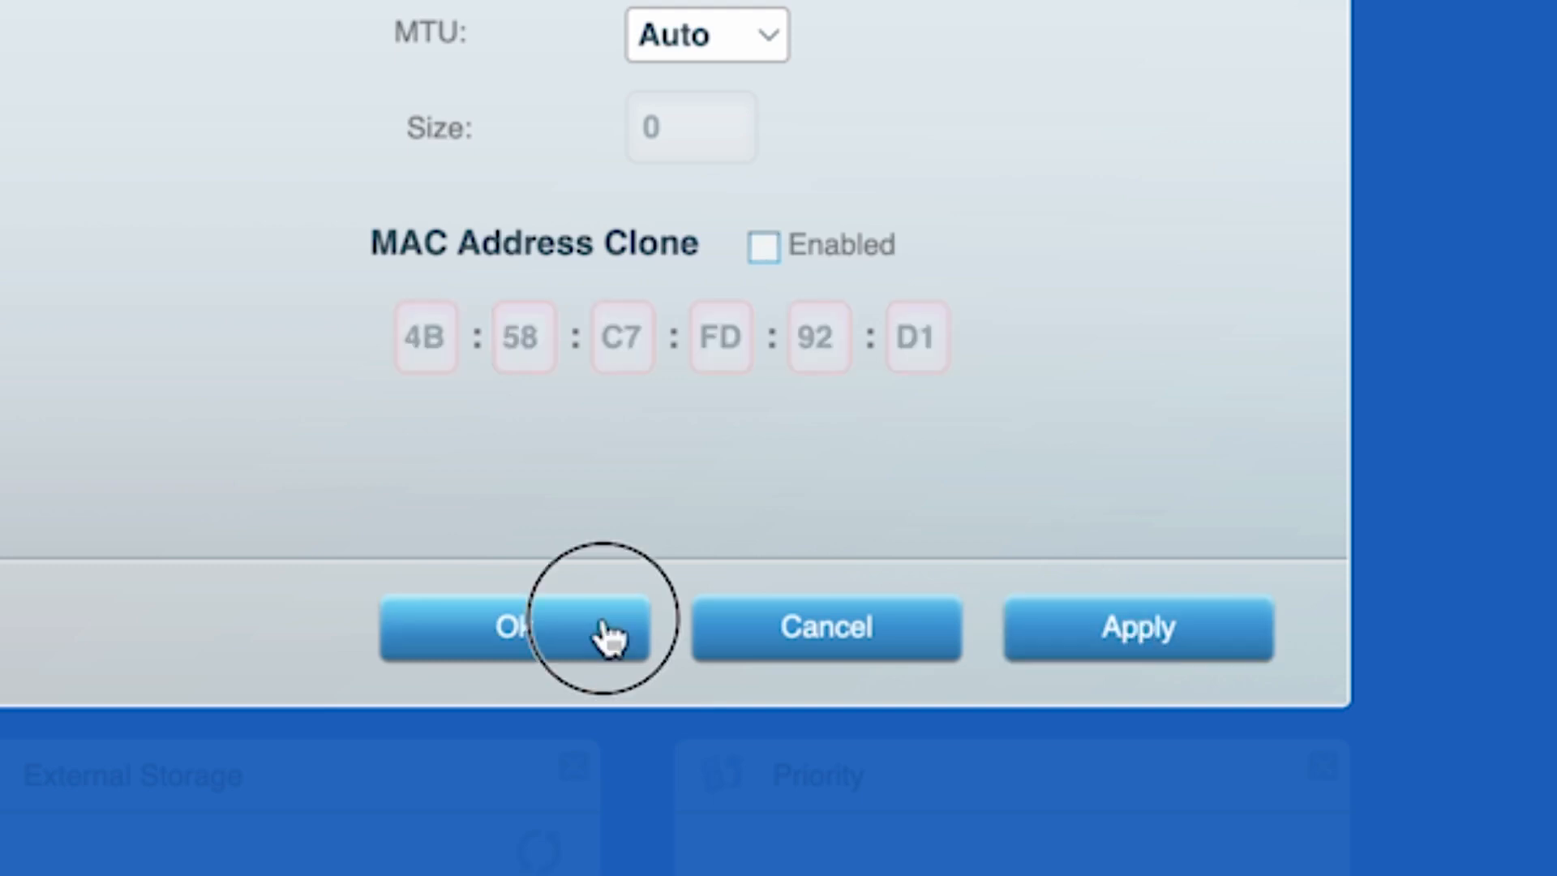
{"action": "left_click", "coordinate": [608, 636]}
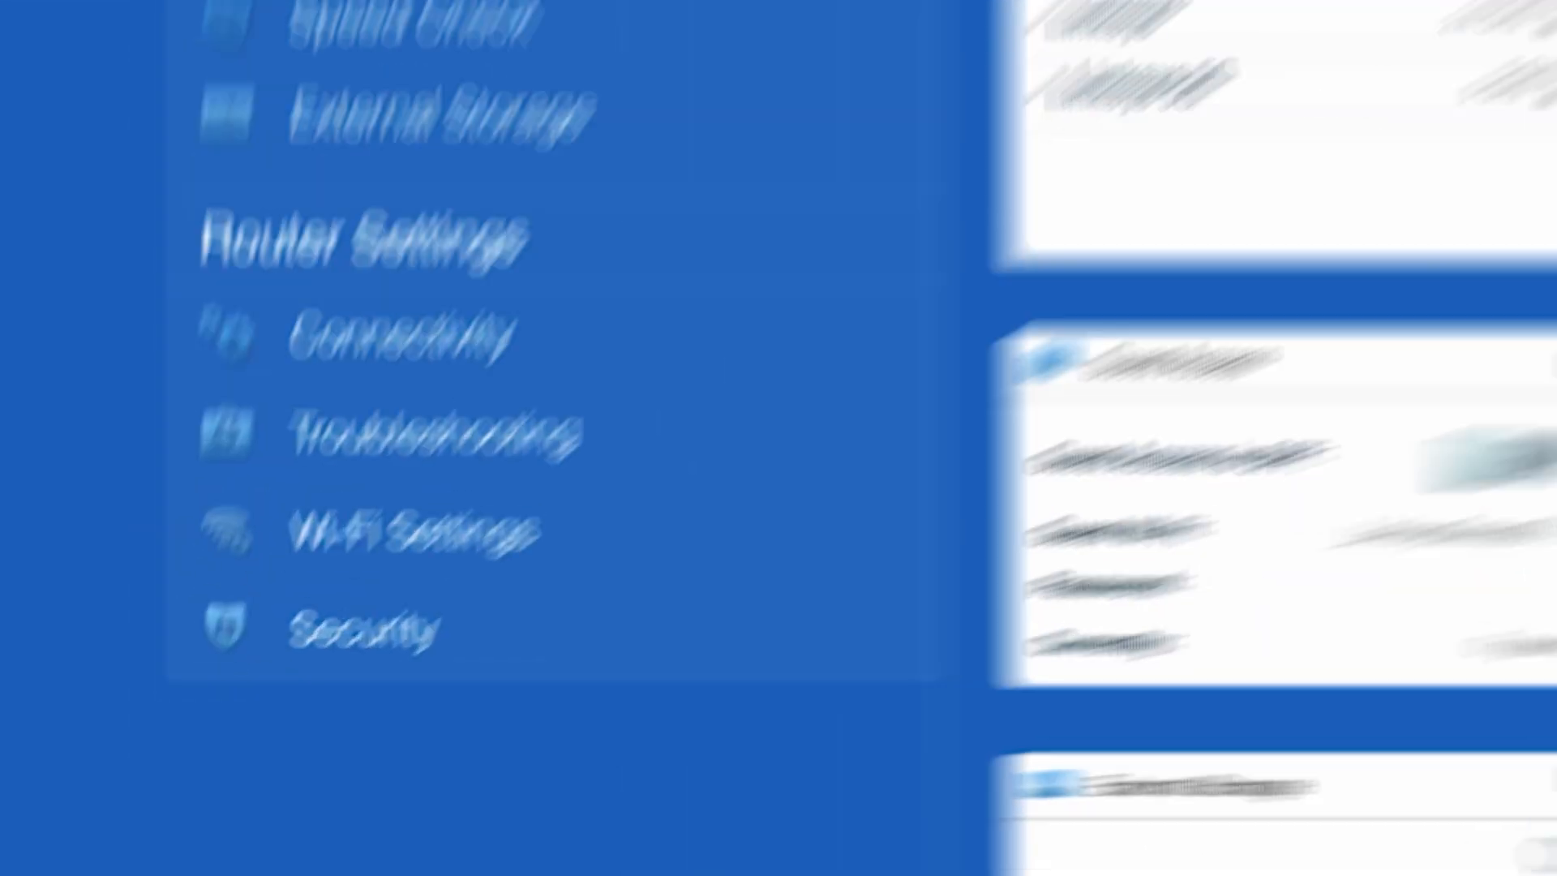
Restart the mesh WiFi system from Troubleshooting > Diagnostics and confirm the restart.
{"action": "left_click", "coordinate": [271, 612]}
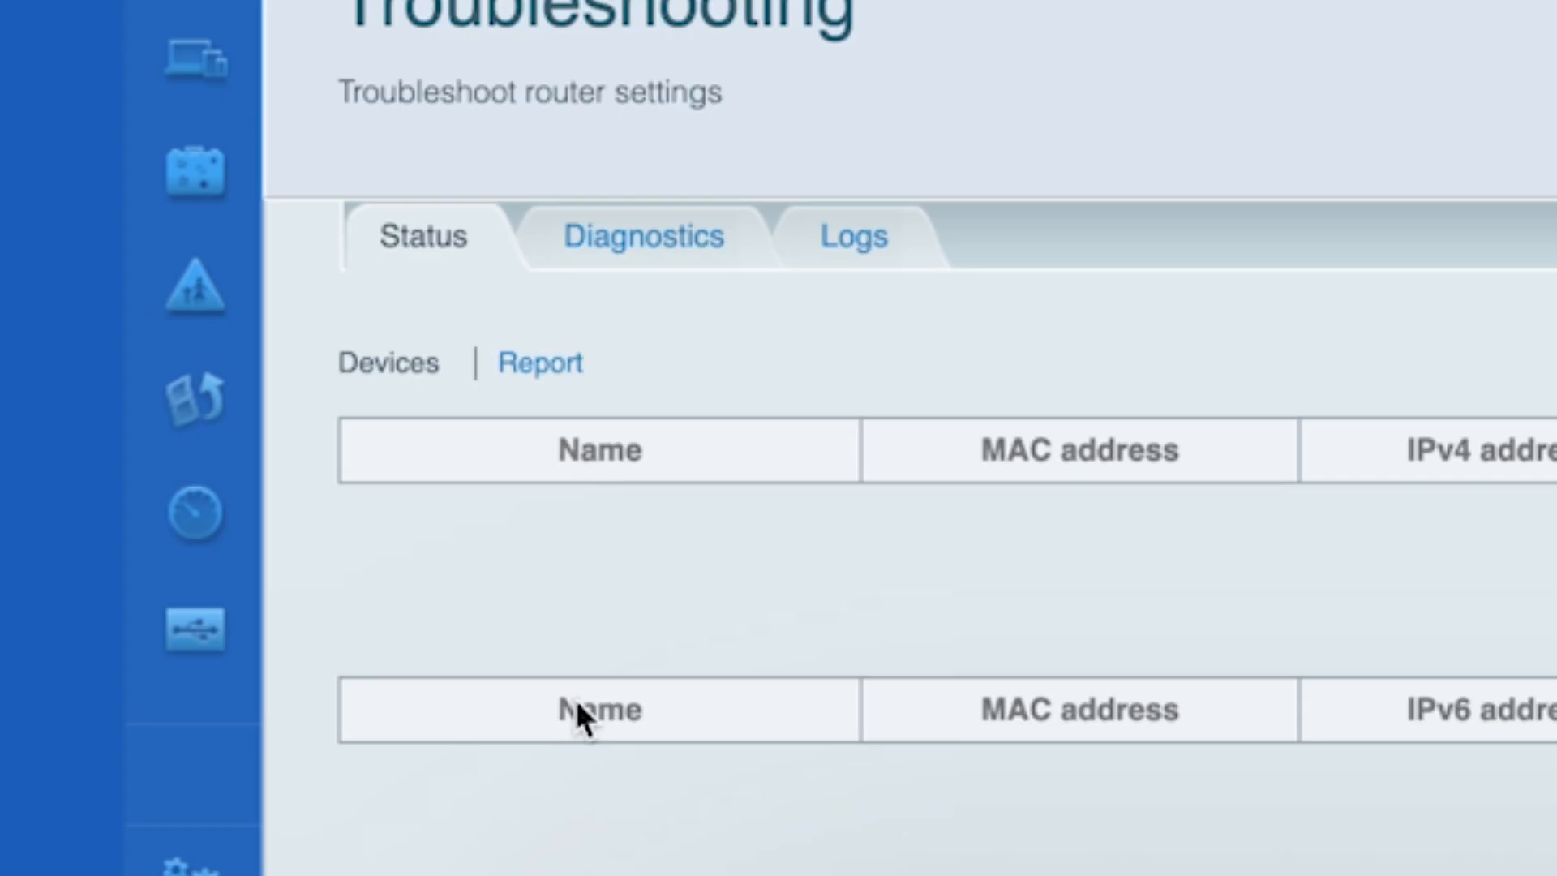
{"action": "left_click", "coordinate": [649, 248]}
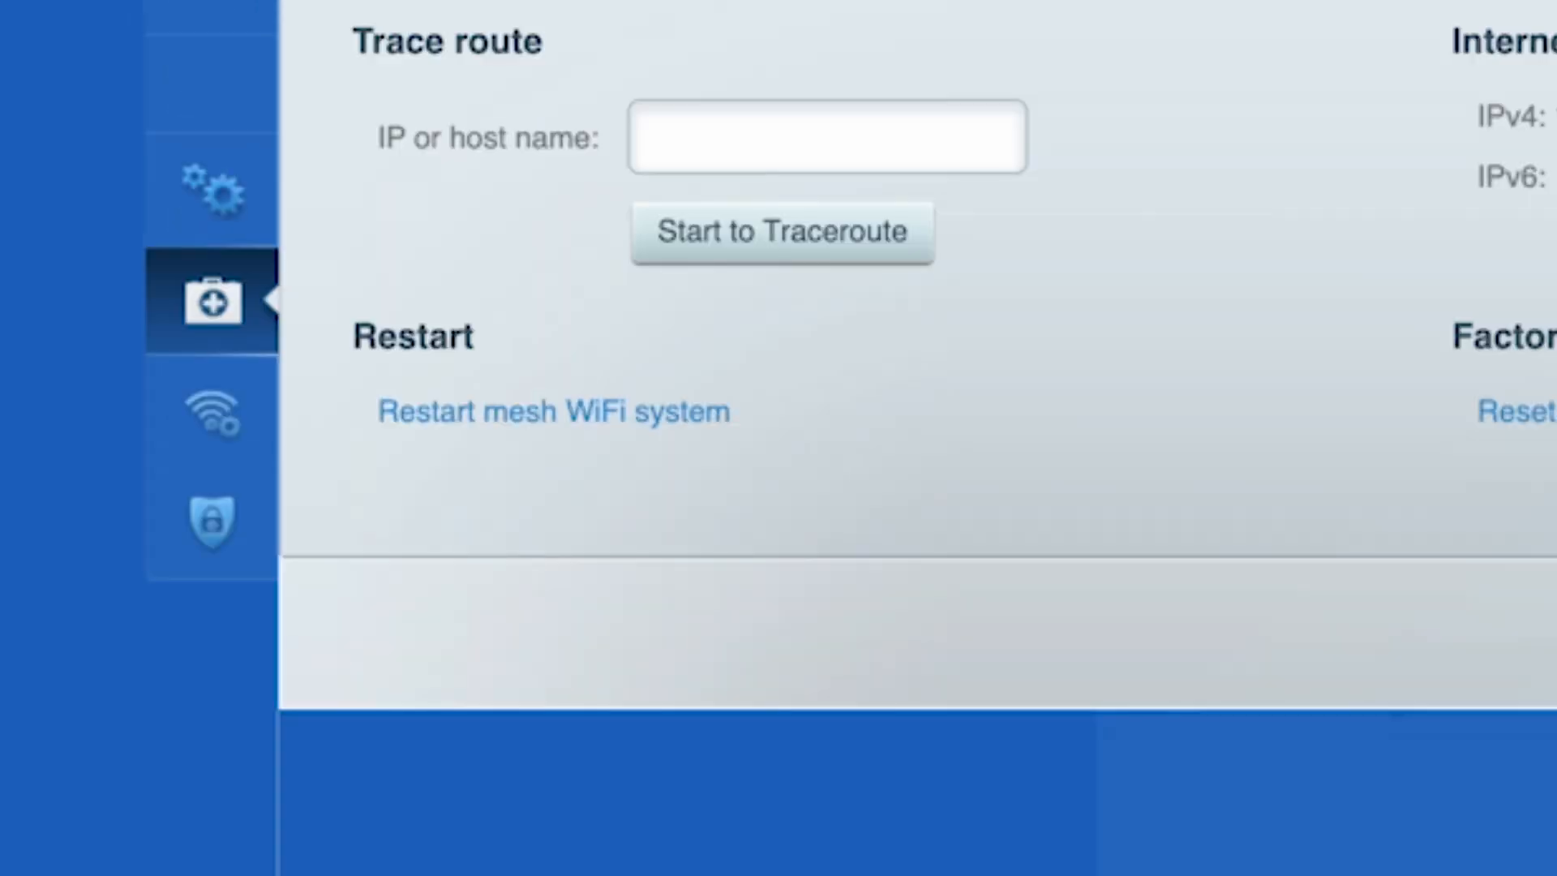
{"action": "left_click", "coordinate": [576, 411]}
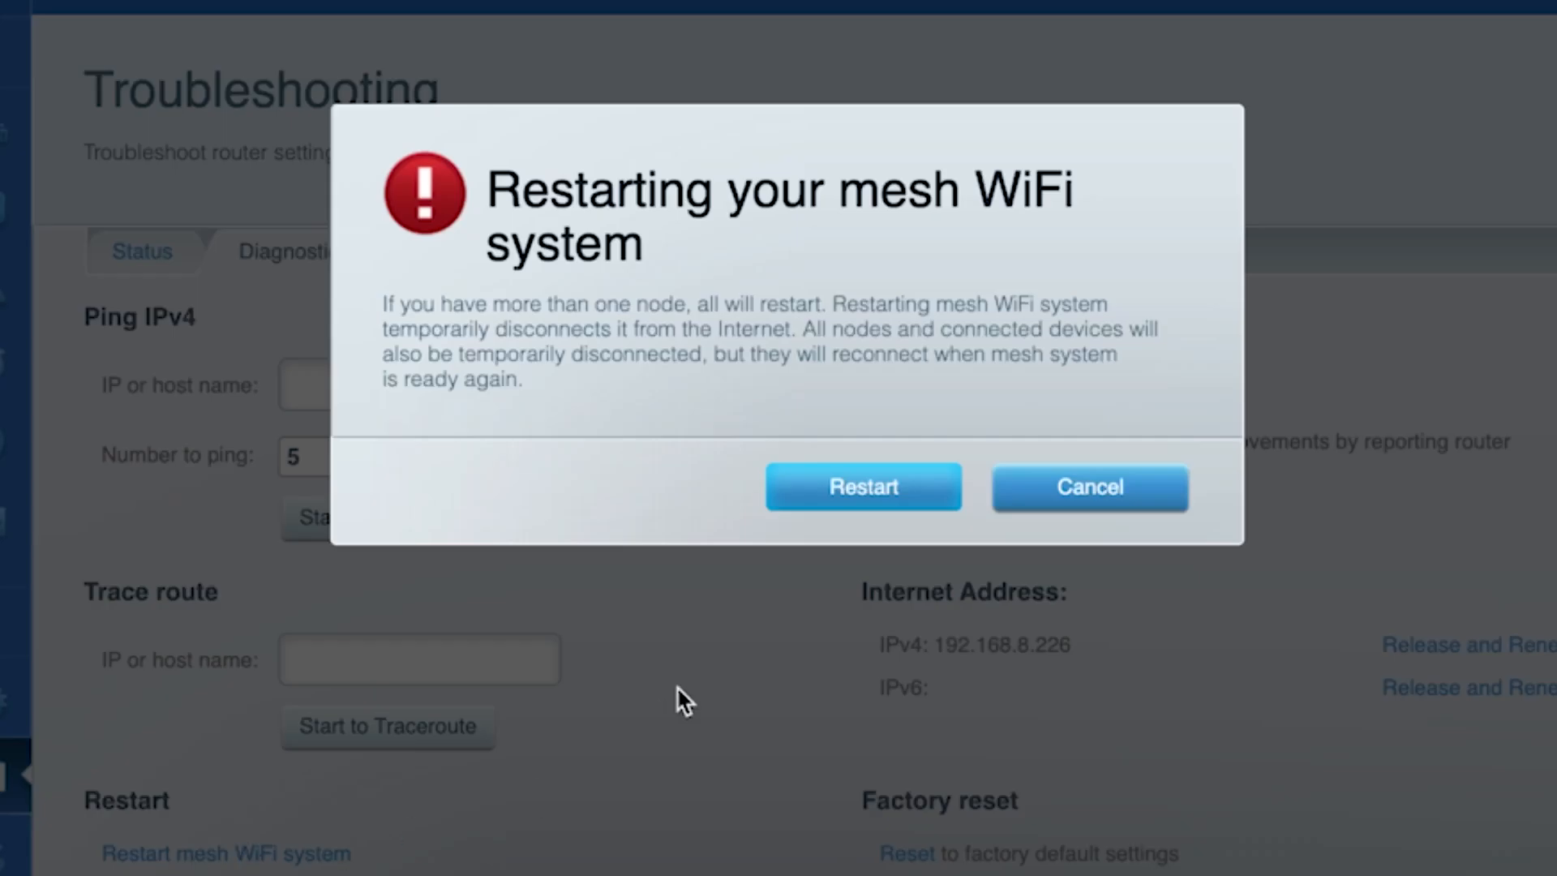
{"action": "left_click", "coordinate": [874, 498]}
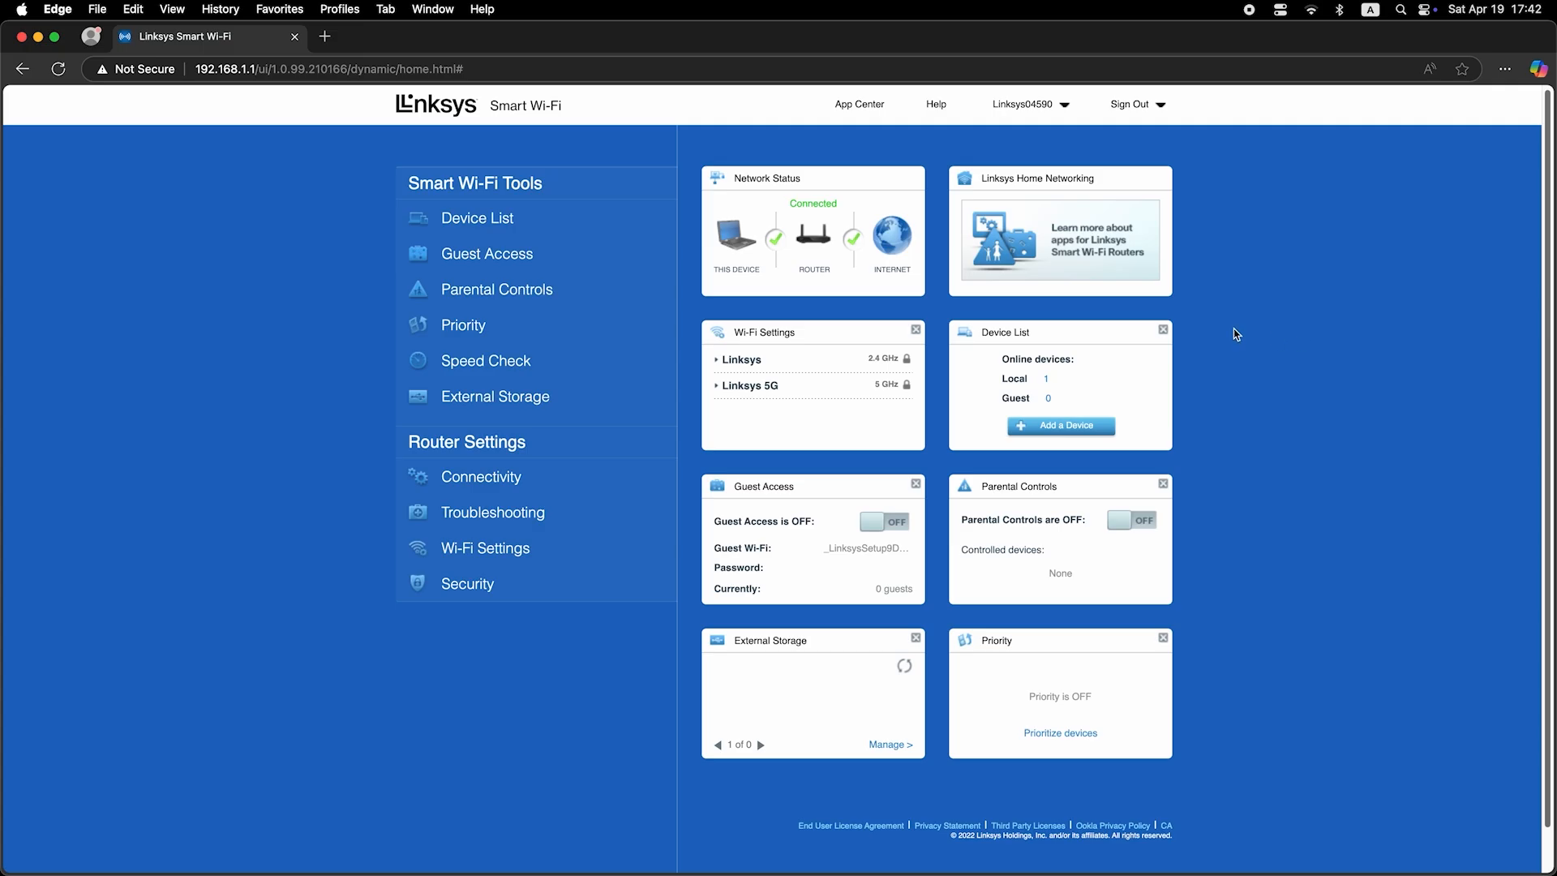
Search for 'hghghghg' in a new Edge tab to confirm the internet works.
{"action": "left_click", "coordinate": [325, 36]}
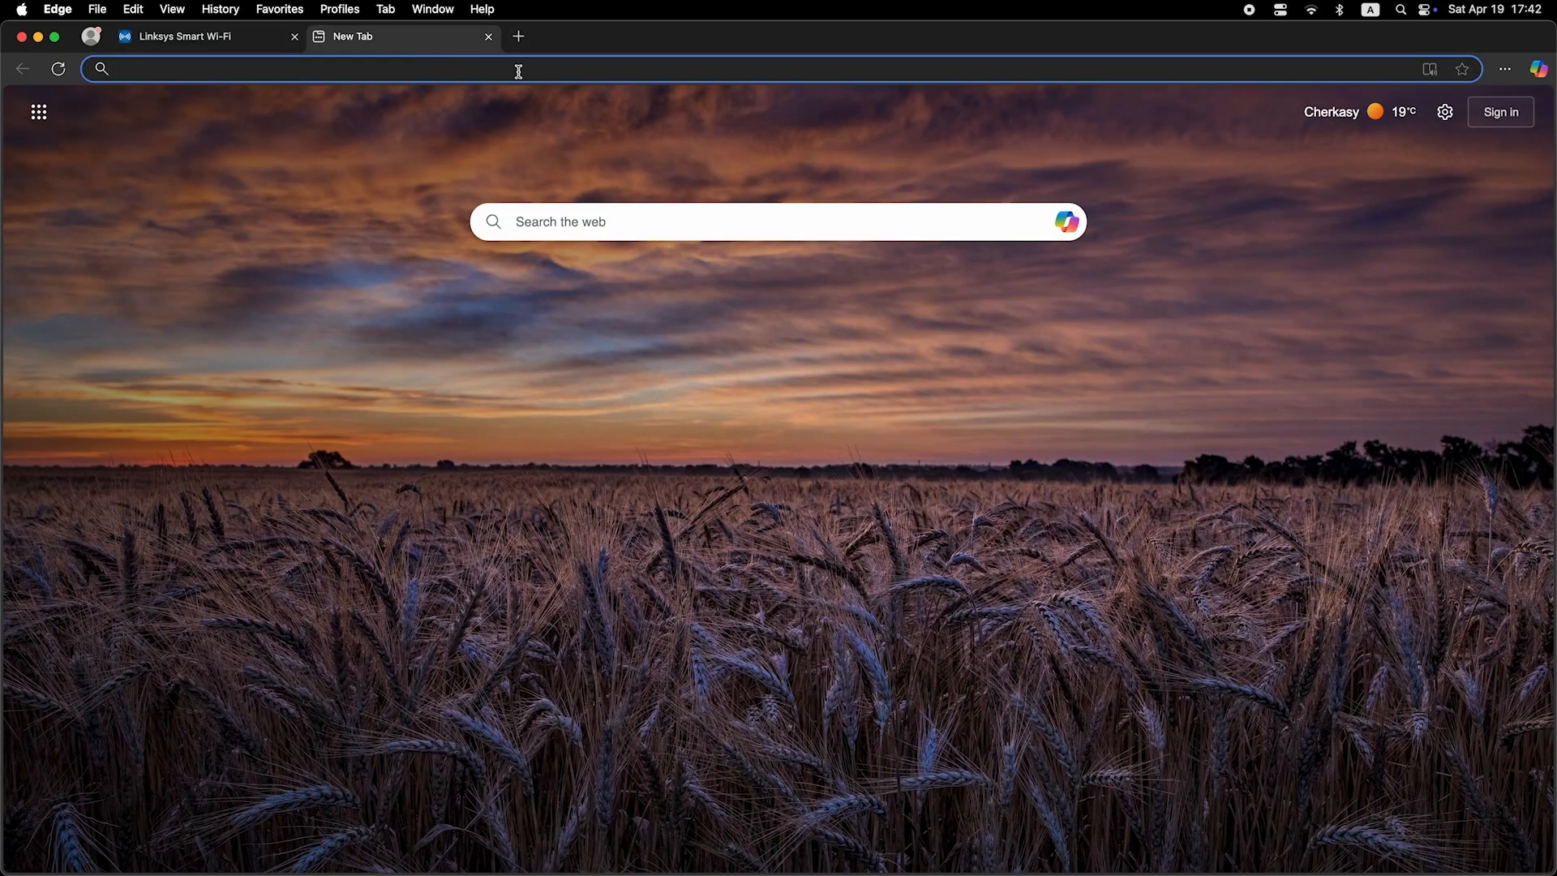
{"action": "type", "text": "hghghghg"}
{"action": "key", "text": "Return"}
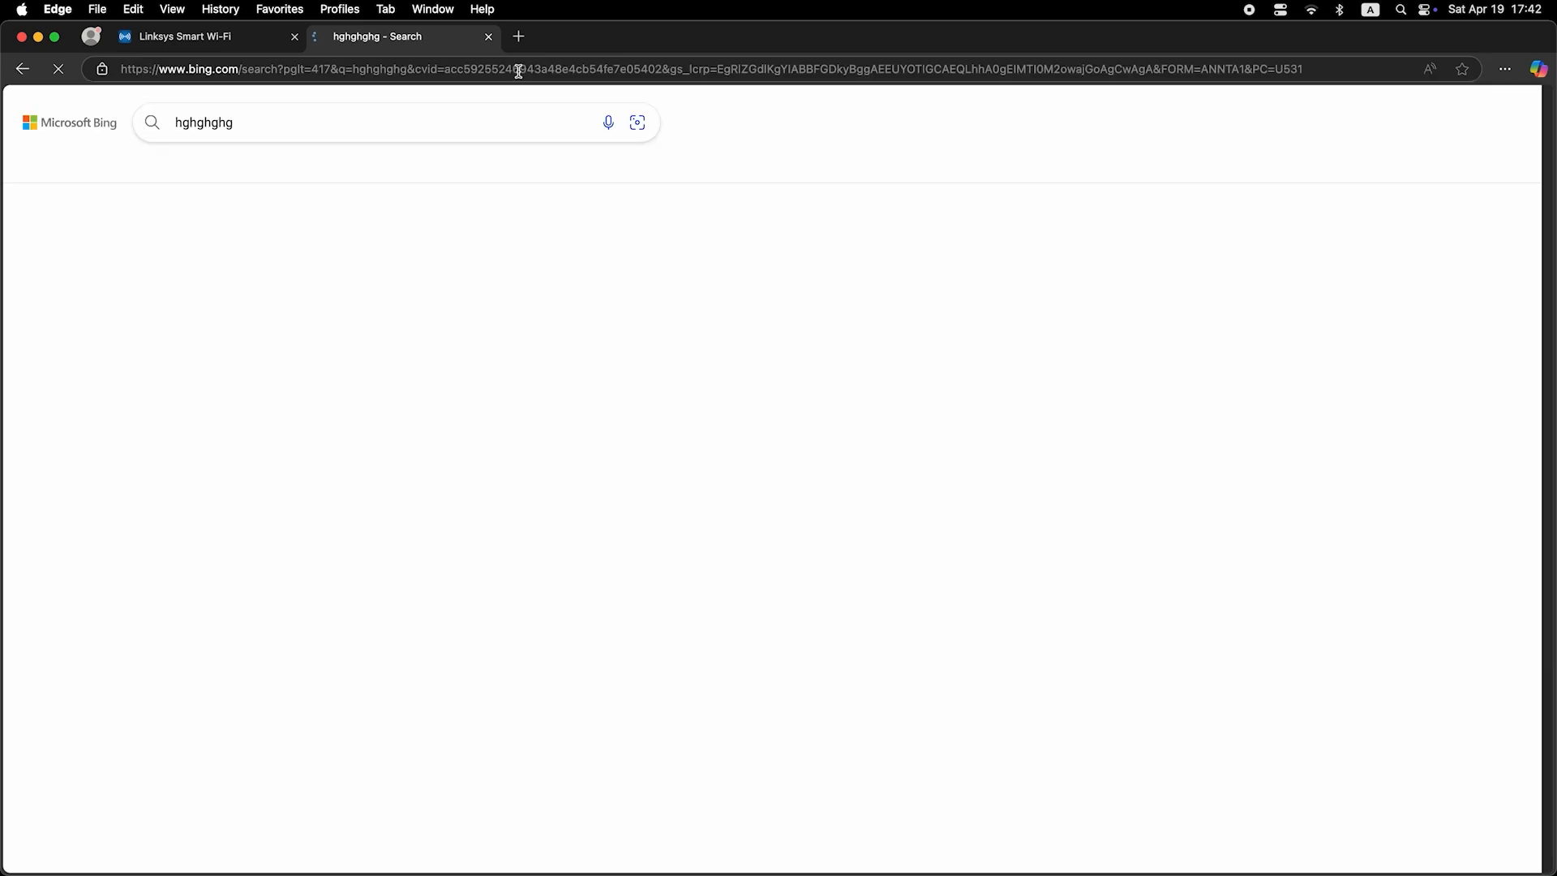